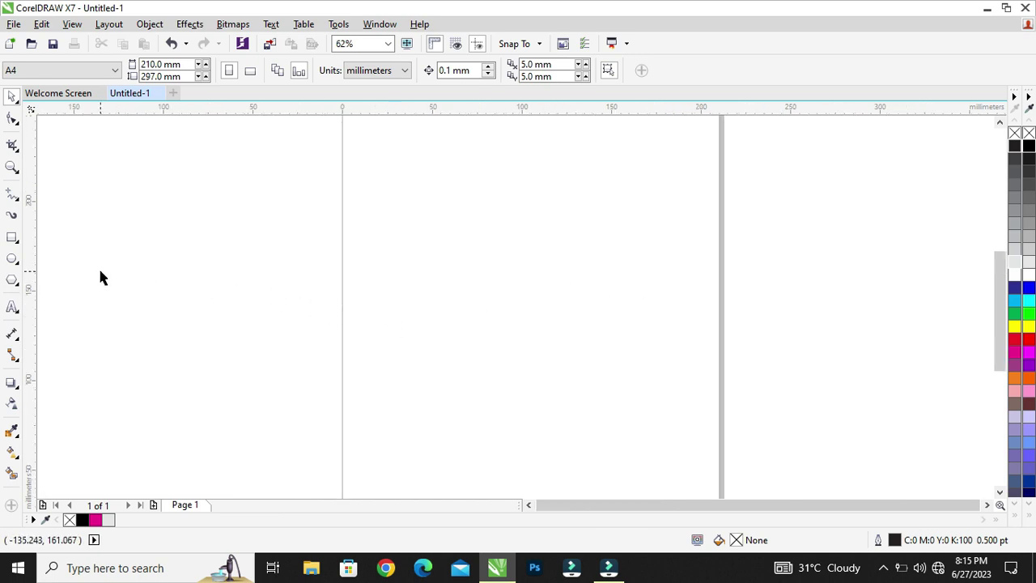
- Draw a circle about 22 mm in diameter in the upper part of the page
{"action": "left_click", "coordinate": [12, 259]}
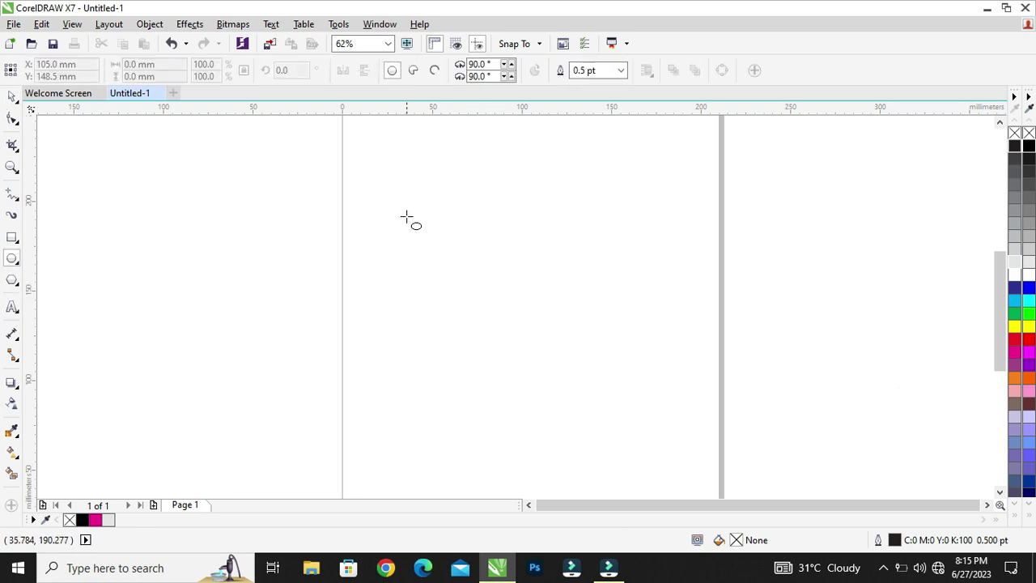
{"action": "left_click_drag", "start_coordinate": [398, 209], "coordinate": [432, 248]}
{"action": "scroll", "coordinate": [434, 233], "scroll_direction": "up", "scroll_amount": 4}
{"action": "key", "text": "space"}
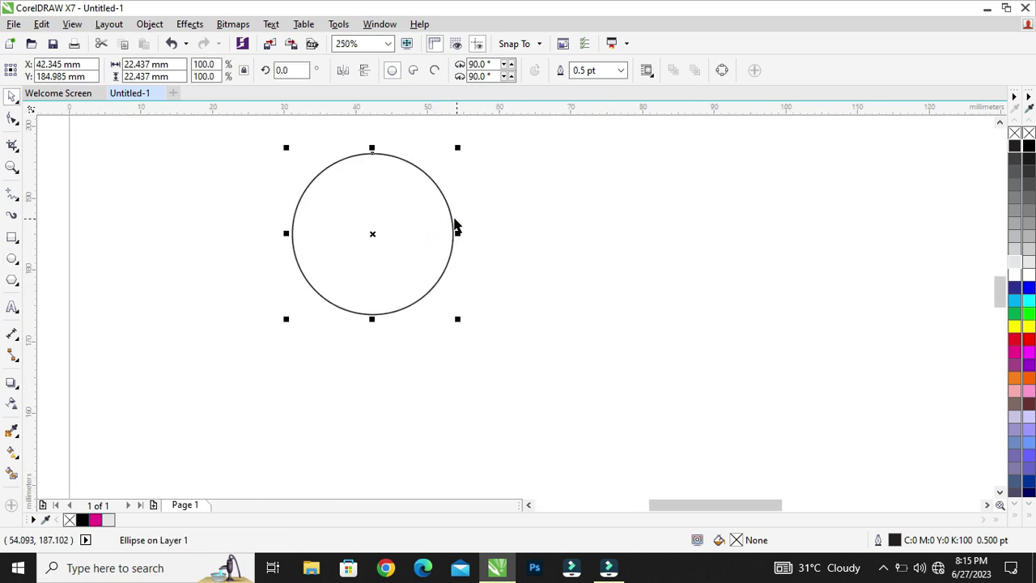
- Copy the circle beside itself and repeat the duplication to make an evenly spaced horizontal row of seven circles
{"action": "scroll", "coordinate": [370, 279], "scroll_direction": "down", "scroll_amount": 2}
{"action": "scroll", "coordinate": [420, 229], "scroll_direction": "up", "scroll_amount": 2}
{"action": "scroll", "coordinate": [340, 303], "scroll_direction": "down", "scroll_amount": 2}
{"action": "left_click_drag", "start_coordinate": [342, 300], "coordinate": [437, 307]}
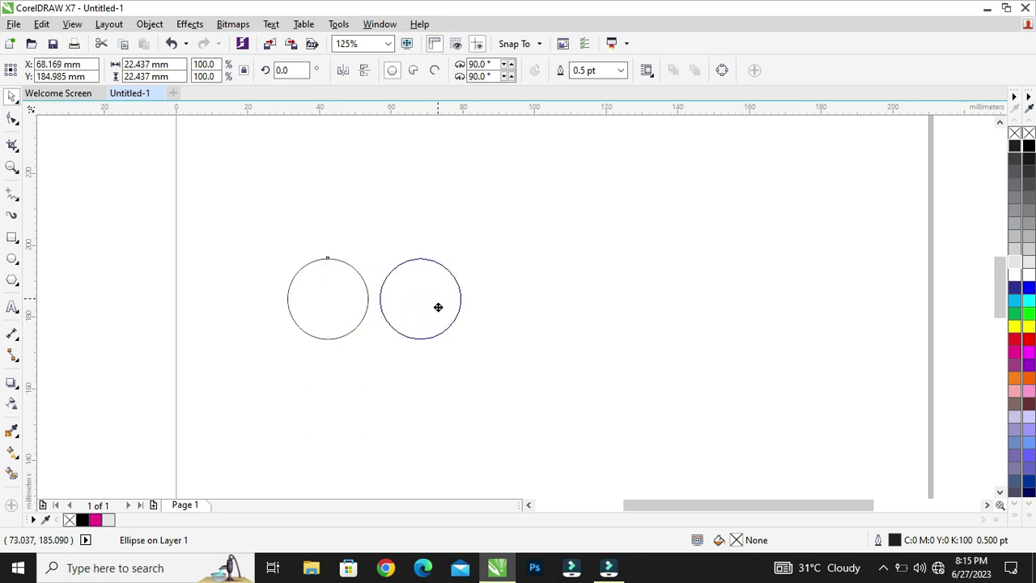
{"action": "left_click_drag", "start_coordinate": [438, 307], "coordinate": [437, 307]}
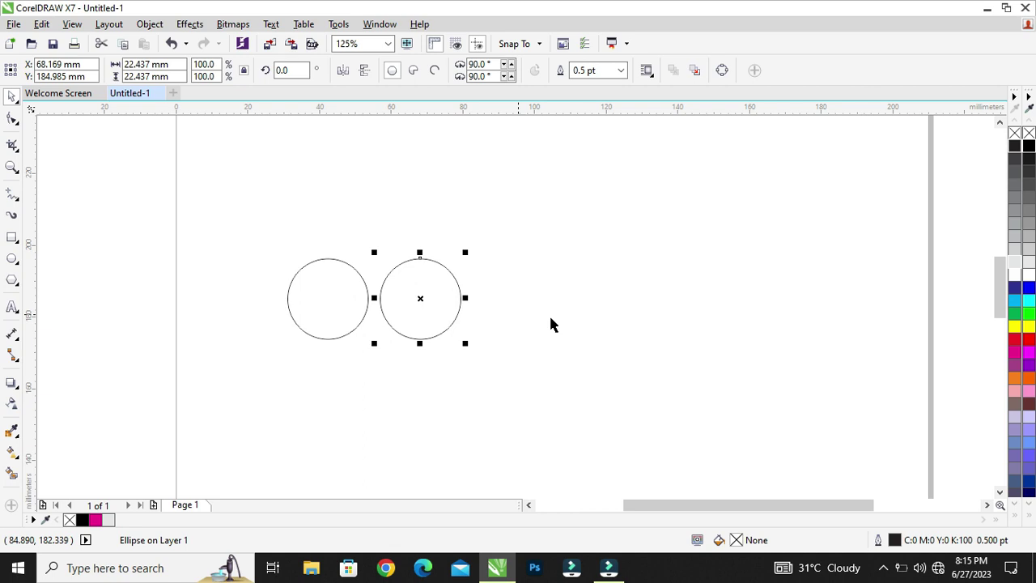
{"action": "key", "text": "ctrl+d"}
{"action": "key", "text": "ctrl+d"}
{"action": "key", "text": "ctrl+d"}
{"action": "key", "text": "ctrl+d"}
{"action": "key", "text": "ctrl+d"}
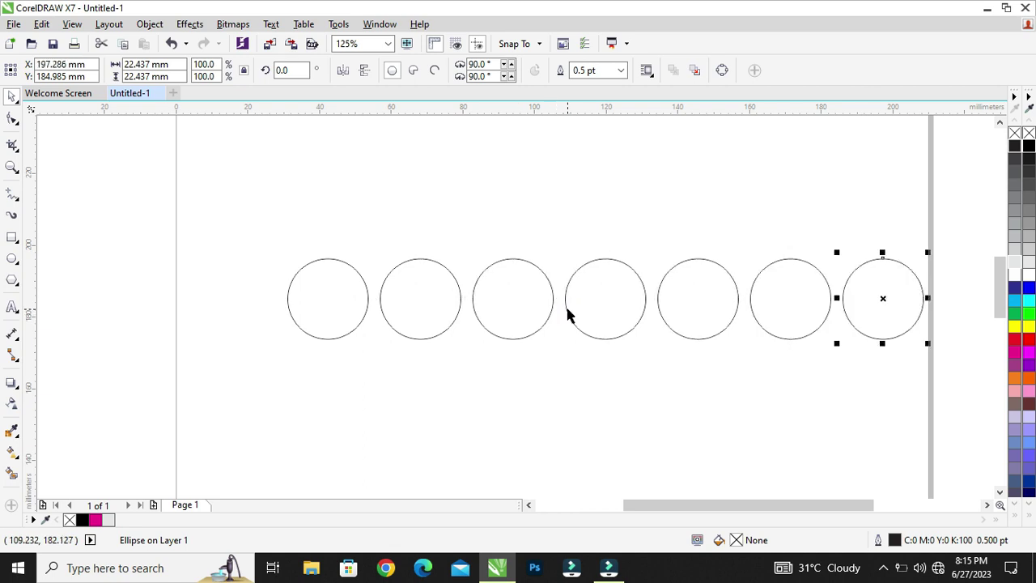
- Select the whole row of seven circles and shift it slightly left to sit centrally across the page
{"action": "scroll", "coordinate": [491, 292], "scroll_direction": "down", "scroll_amount": 2}
{"action": "left_click_drag", "start_coordinate": [259, 231], "coordinate": [893, 351]}
{"action": "scroll", "coordinate": [675, 331], "scroll_direction": "up", "scroll_amount": 2}
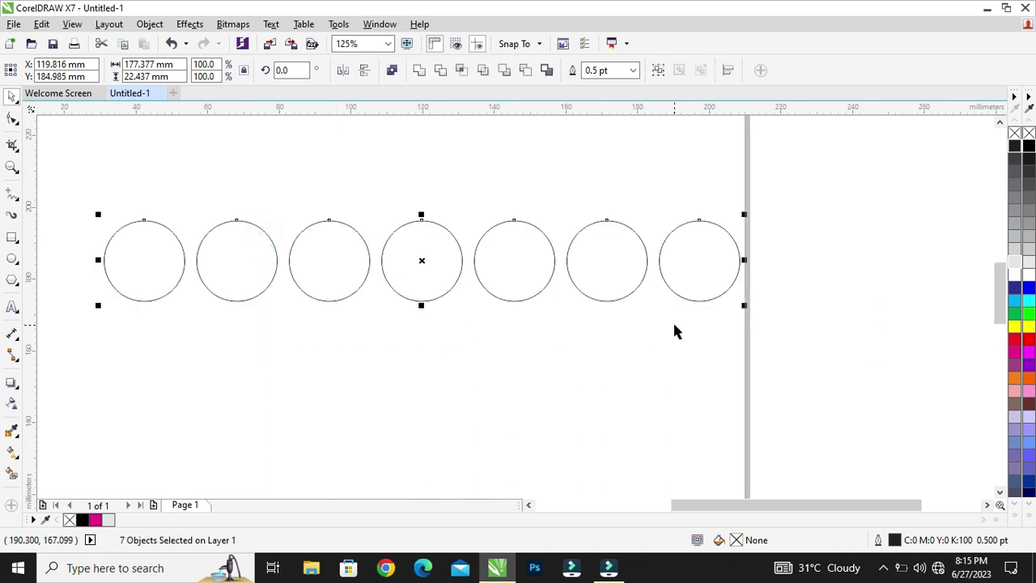
{"action": "left_click_drag", "start_coordinate": [617, 278], "coordinate": [569, 280]}
- Copy the row of circles directly below and repeat the copy until the grid has eight rows
{"action": "scroll", "coordinate": [687, 257], "scroll_direction": "down", "scroll_amount": 2}
{"action": "scroll", "coordinate": [565, 306], "scroll_direction": "up", "scroll_amount": 2}
{"action": "left_click_drag", "start_coordinate": [529, 230], "coordinate": [526, 327]}
{"action": "scroll", "coordinate": [545, 287], "scroll_direction": "down", "scroll_amount": 2}
{"action": "key", "text": "ctrl+r"}
{"action": "key", "text": "ctrl+r"}
{"action": "key", "text": "ctrl+r"}
{"action": "key", "text": "ctrl+r"}
{"action": "scroll", "coordinate": [582, 267], "scroll_direction": "down", "scroll_amount": 2}
{"action": "key", "text": "ctrl+r"}
{"action": "key", "text": "ctrl+r"}
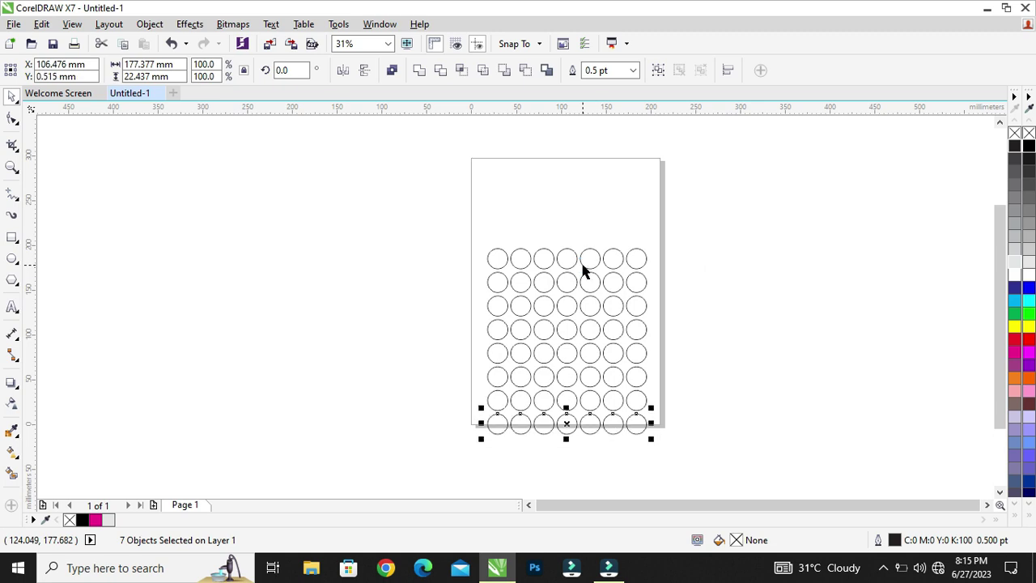
- Move the whole grid of circles up so it fits on the page and fill the circles with black
{"action": "left_click_drag", "start_coordinate": [730, 213], "coordinate": [469, 506]}
{"action": "left_click_drag", "start_coordinate": [574, 317], "coordinate": [584, 293]}
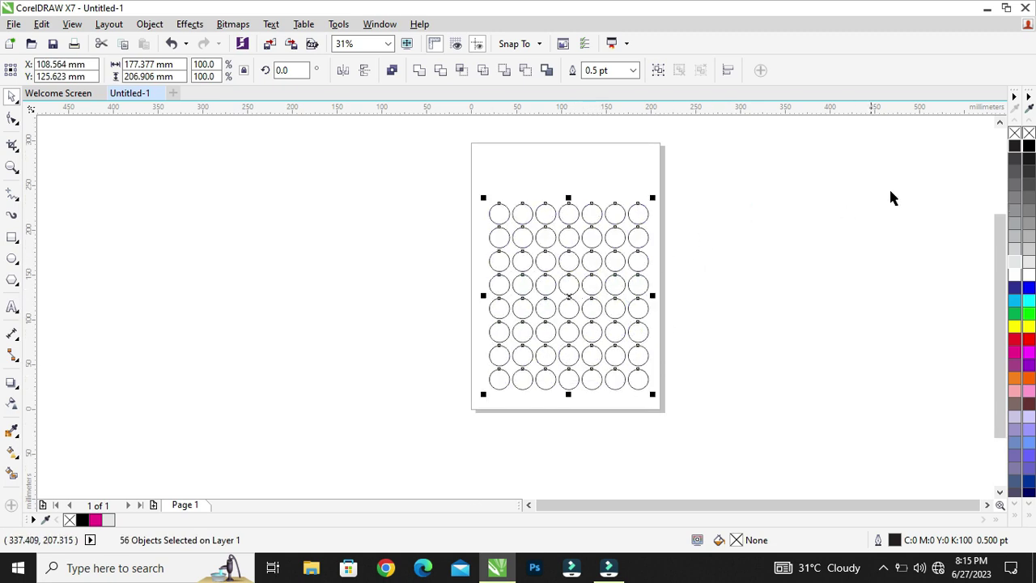
{"action": "left_click", "coordinate": [1028, 149]}
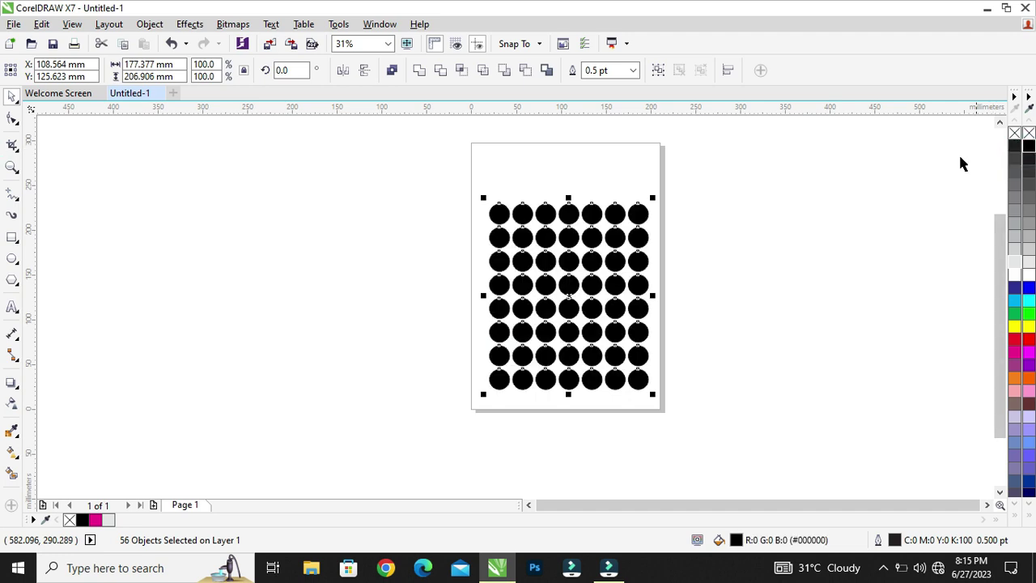
{"action": "left_click", "coordinate": [761, 269]}
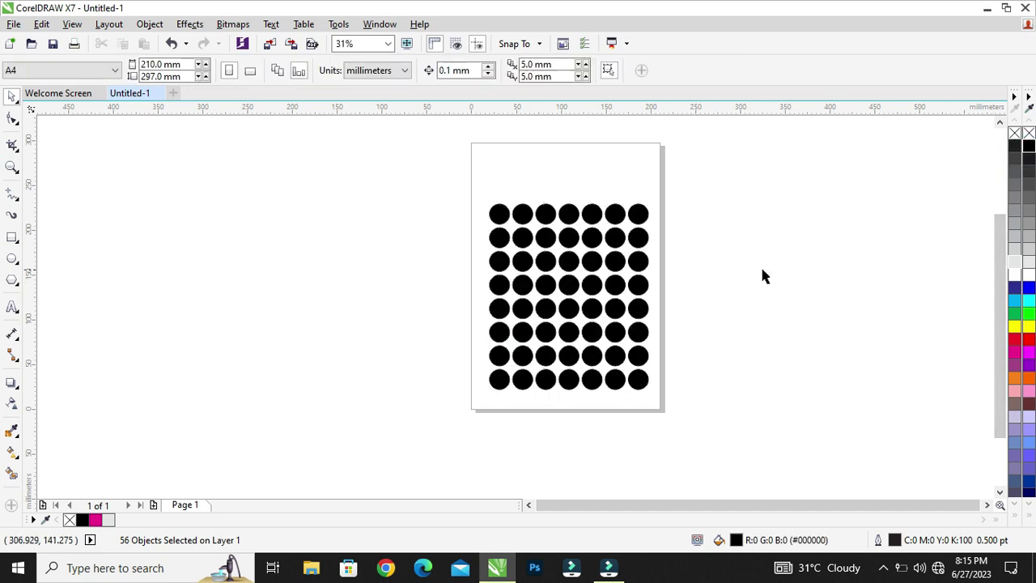
- Draw a large unfilled circle about 113 mm in diameter and place it over the middle of the dot grid
{"action": "left_click", "coordinate": [12, 258]}
{"action": "left_click_drag", "start_coordinate": [265, 196], "coordinate": [338, 300]}
{"action": "key", "text": "space"}
{"action": "left_click_drag", "start_coordinate": [335, 241], "coordinate": [582, 280]}
{"action": "scroll", "coordinate": [596, 302], "scroll_direction": "up", "scroll_amount": 1}
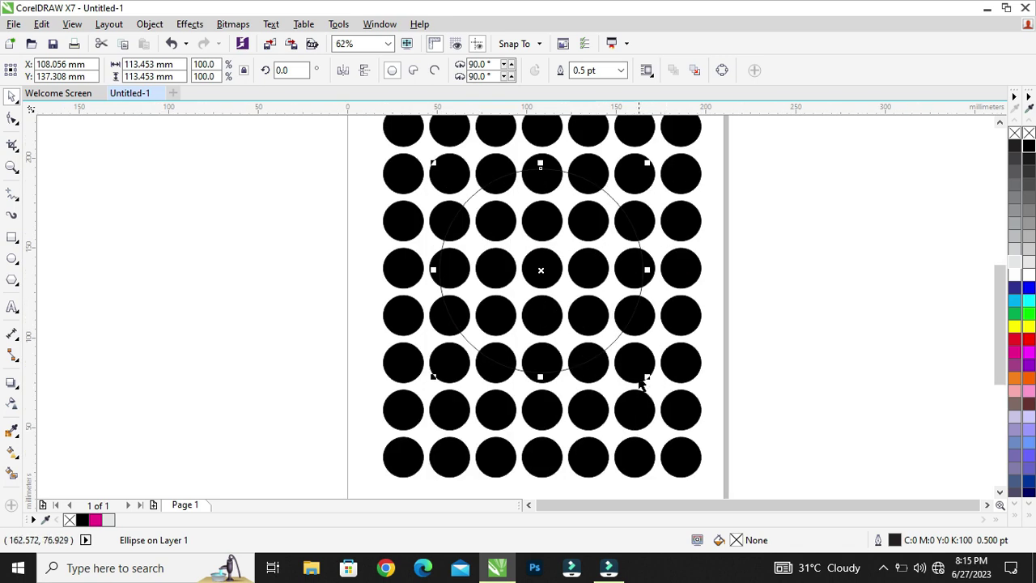
- Enlarge the unfilled circle to about 128 mm in diameter, keeping it around the middle of the dot grid
{"action": "left_click", "coordinate": [638, 368]}
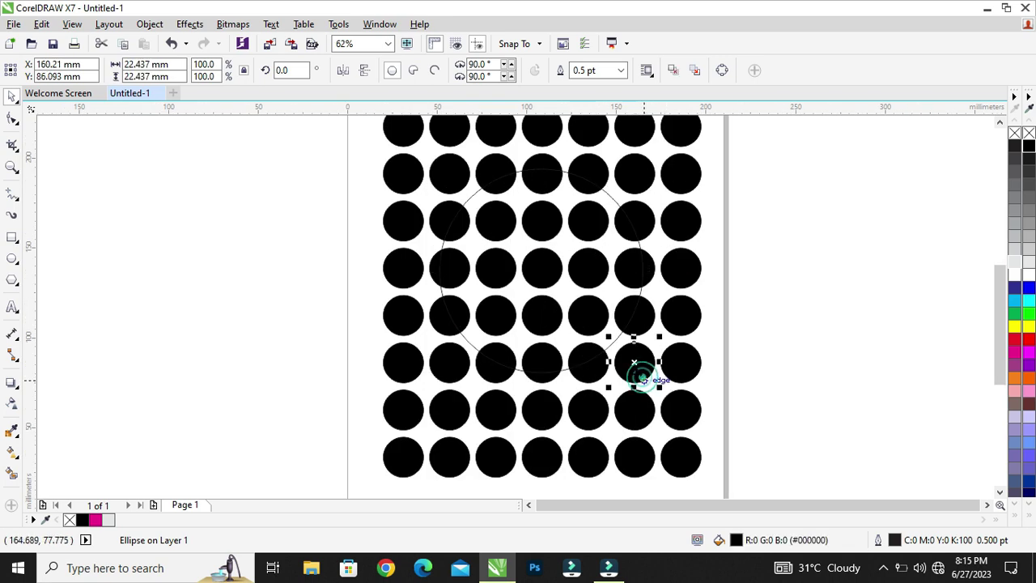
{"action": "left_click", "coordinate": [607, 349]}
{"action": "left_click_drag", "start_coordinate": [643, 375], "coordinate": [648, 376]}
{"action": "left_click_drag", "start_coordinate": [569, 201], "coordinate": [554, 188]}
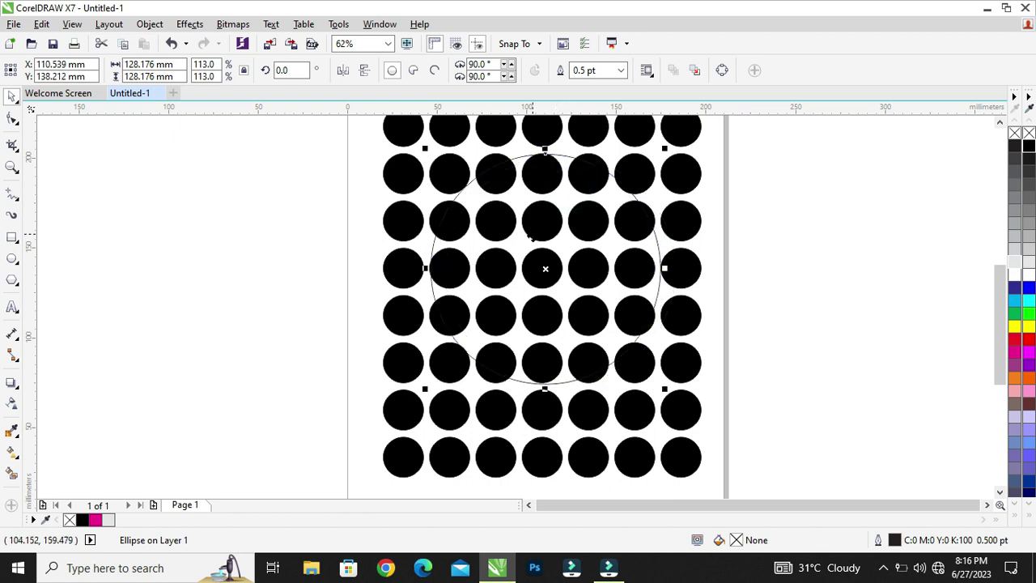
{"action": "scroll", "coordinate": [554, 188], "scroll_direction": "down", "scroll_amount": 2}
{"action": "scroll", "coordinate": [533, 233], "scroll_direction": "up", "scroll_amount": 2}
{"action": "left_click", "coordinate": [740, 316]}
{"action": "scroll", "coordinate": [560, 265], "scroll_direction": "down", "scroll_amount": 2}
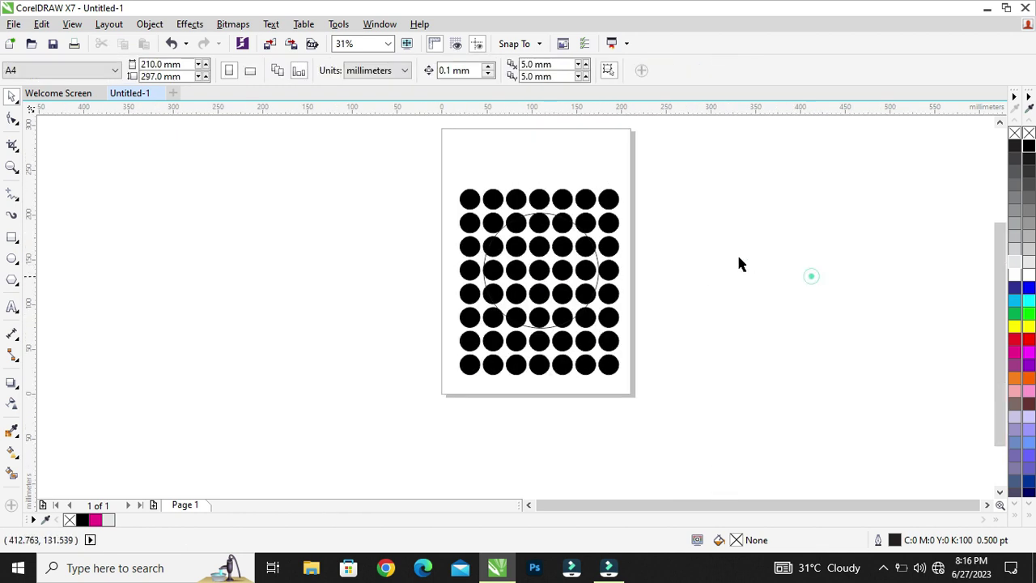
- Open the Lens docker and fit the page in view
{"action": "left_click", "coordinate": [385, 25]}
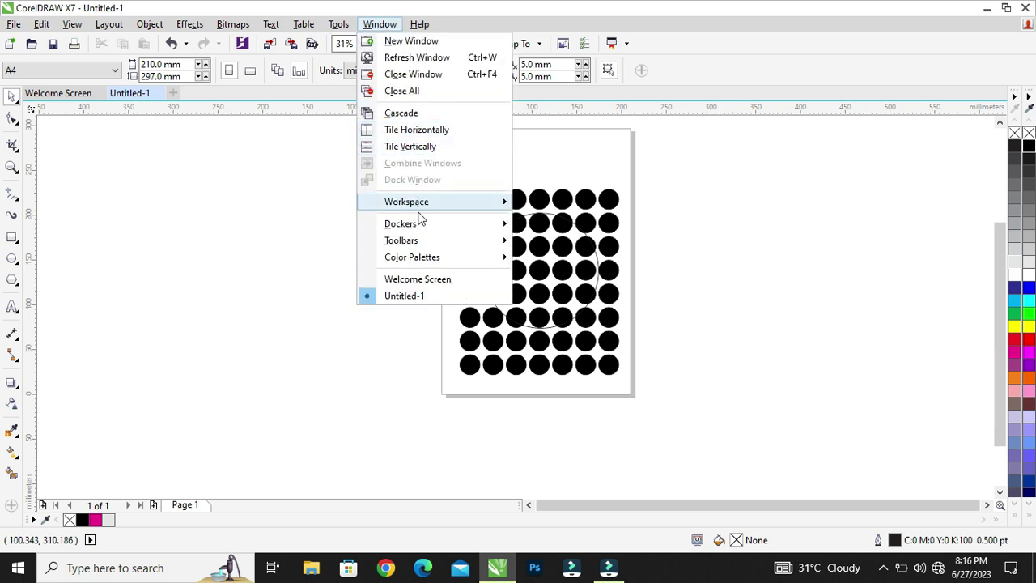
{"action": "mouse_move", "coordinate": [429, 228]}
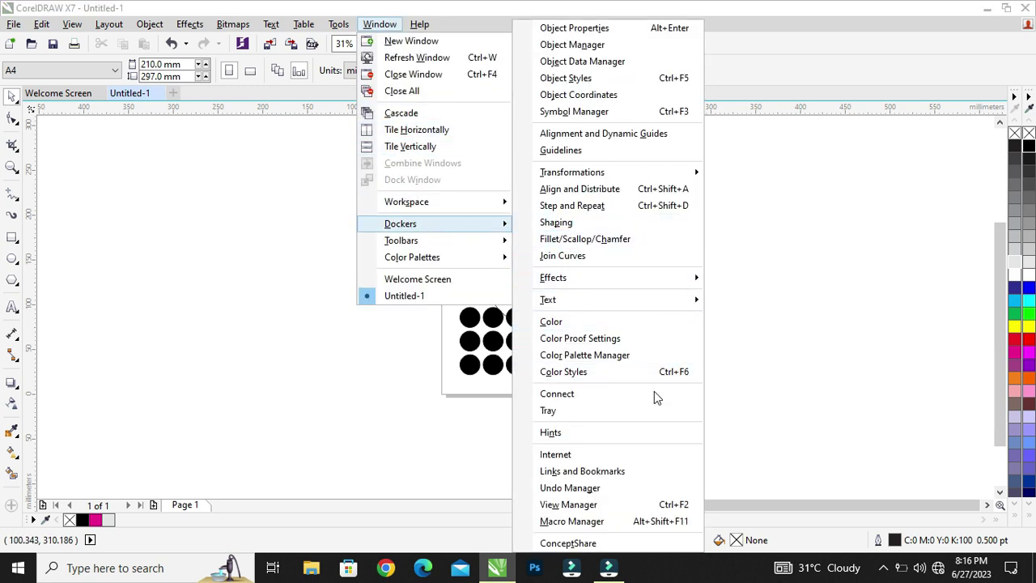
{"action": "mouse_move", "coordinate": [615, 279]}
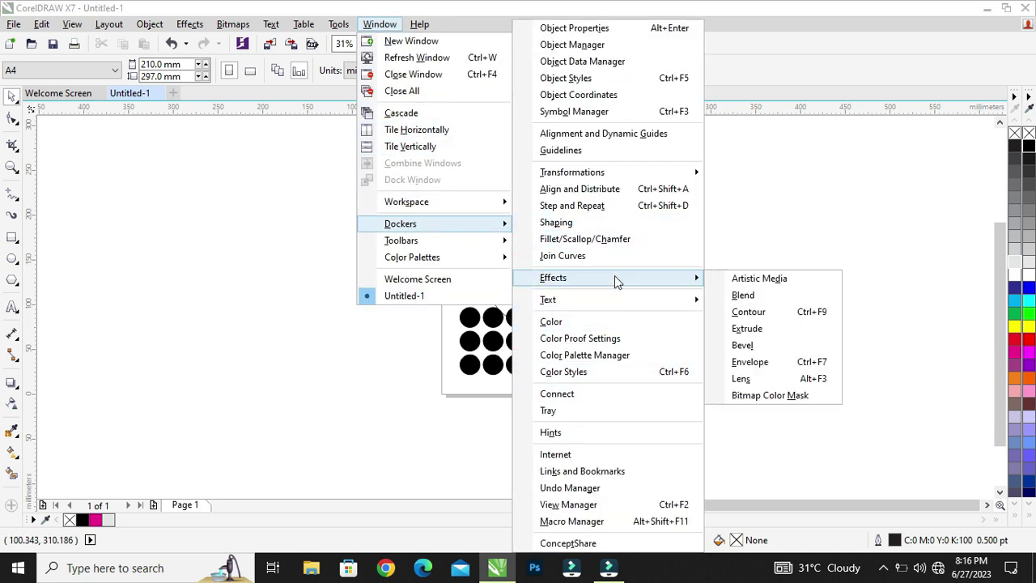
{"action": "left_click", "coordinate": [784, 380]}
{"action": "key", "text": "shift+F4"}
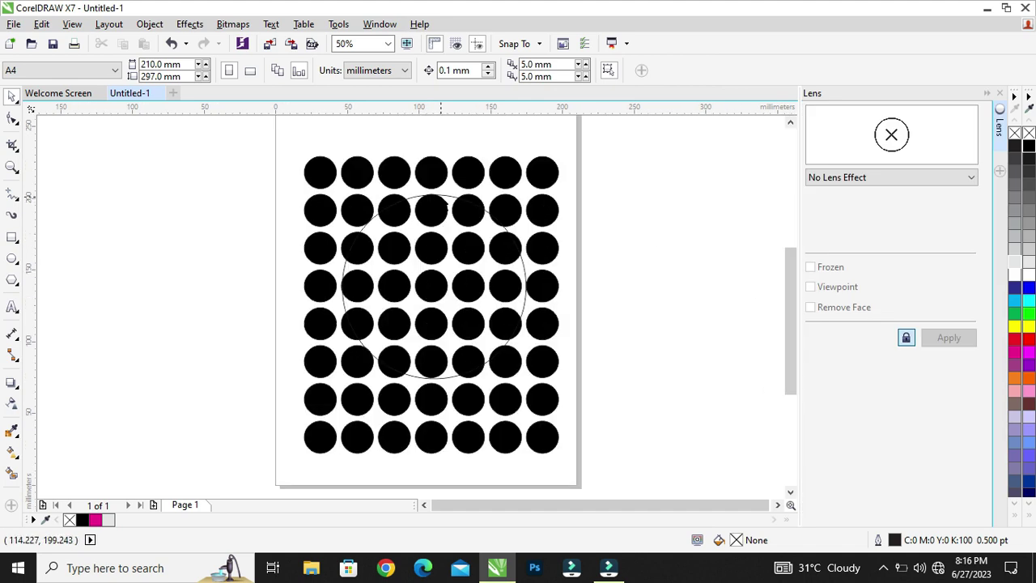
- Apply a Fish Eye lens to the large circle with a rate of 45%
{"action": "left_click", "coordinate": [434, 196]}
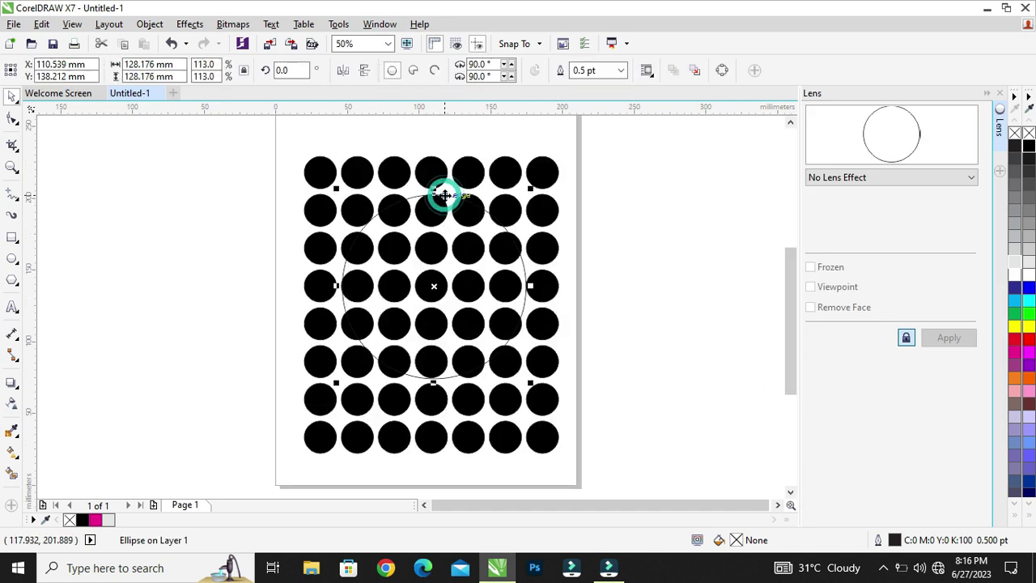
{"action": "left_click", "coordinate": [846, 178]}
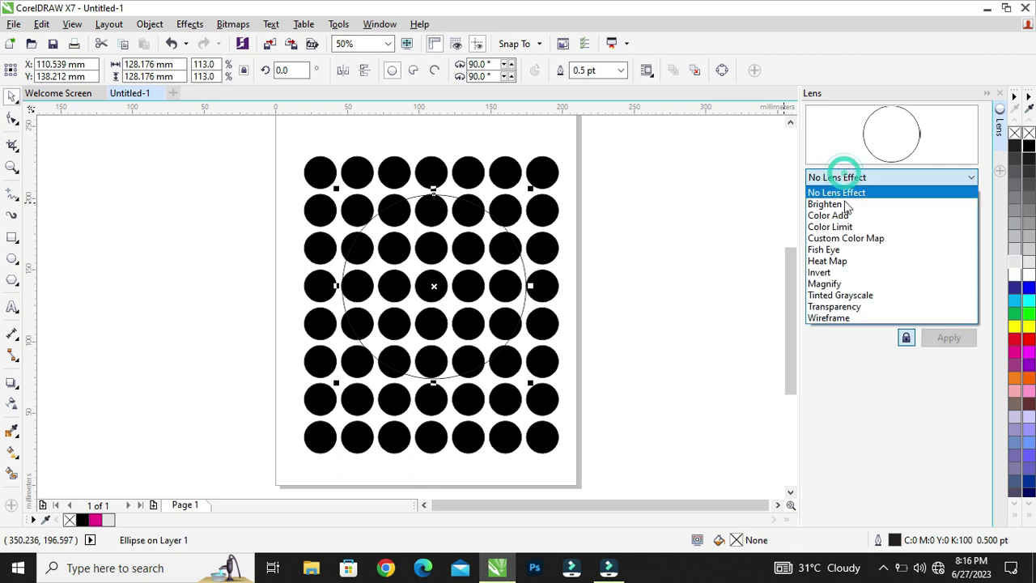
{"action": "left_click", "coordinate": [844, 250]}
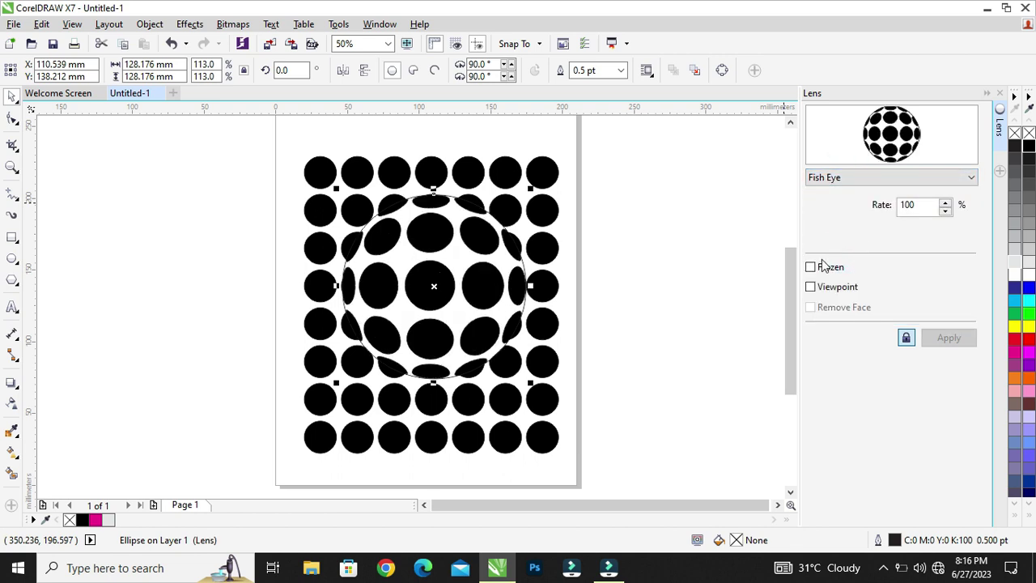
{"action": "double_click", "coordinate": [924, 204]}
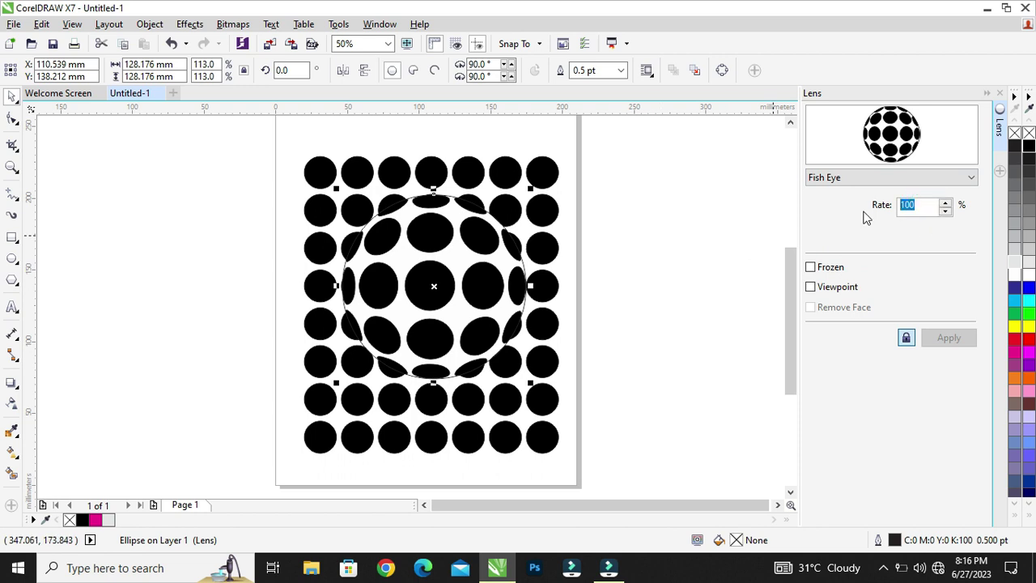
{"action": "key", "text": "Return"}
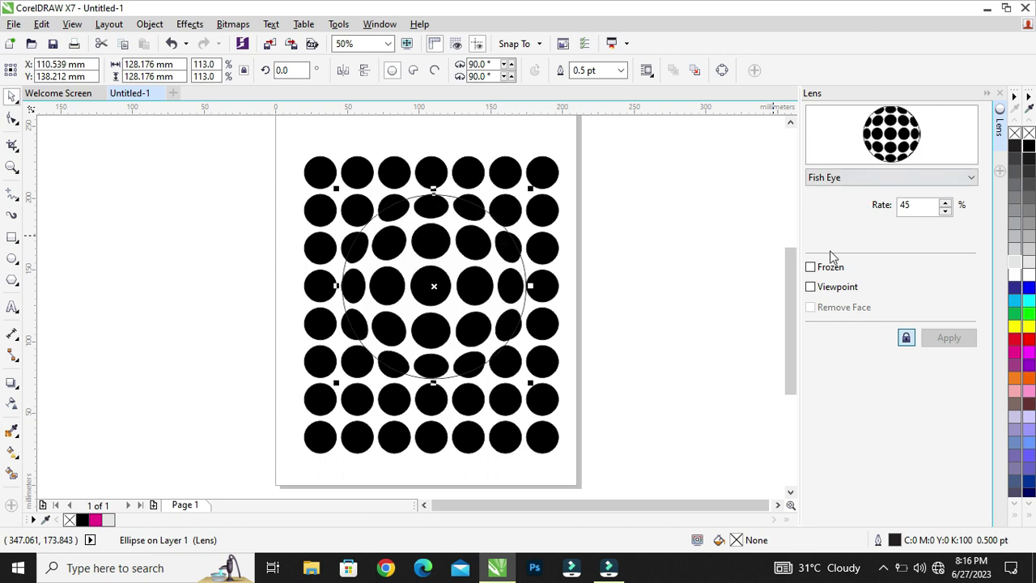
- Enable Viewpoint and Frozen for the fish eye lens and unlock its automatic applying
{"action": "left_click", "coordinate": [810, 288]}
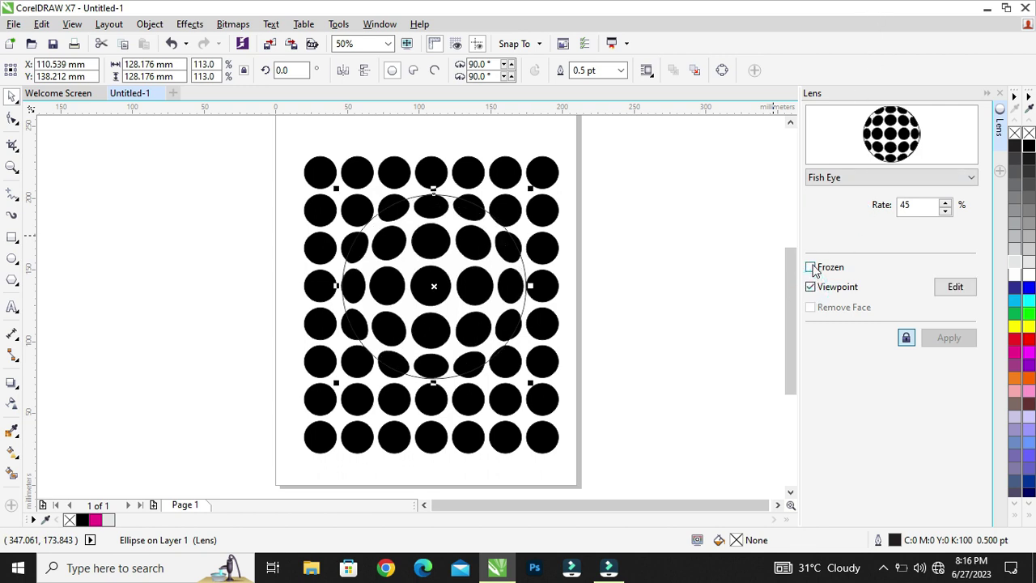
{"action": "left_click", "coordinate": [810, 267]}
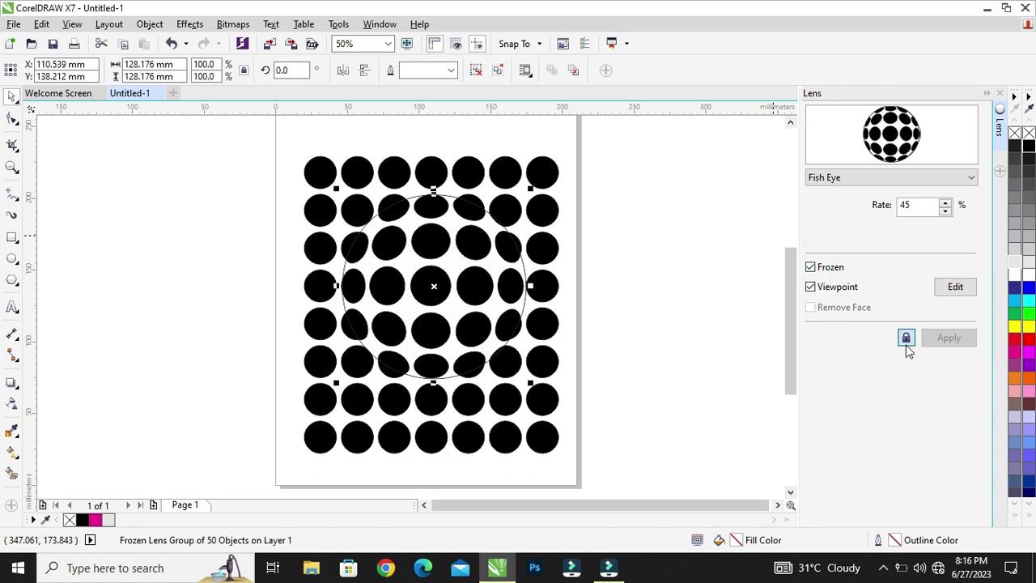
{"action": "left_click", "coordinate": [907, 343]}
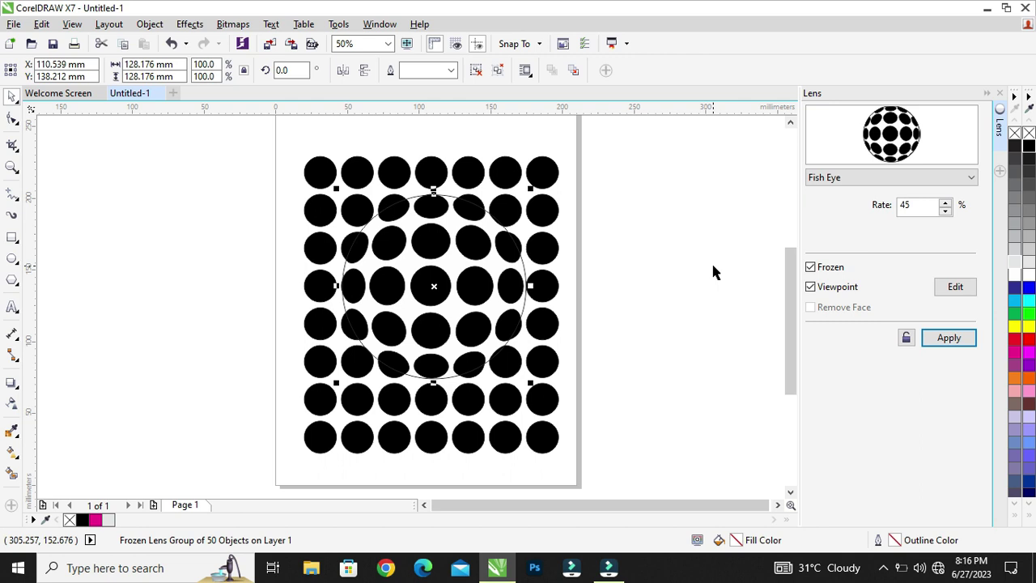
- Move the frozen lens group off the grid to the empty area left of the page
{"action": "scroll", "coordinate": [663, 257], "scroll_direction": "down", "scroll_amount": 1}
{"action": "scroll", "coordinate": [547, 273], "scroll_direction": "up", "scroll_amount": 1}
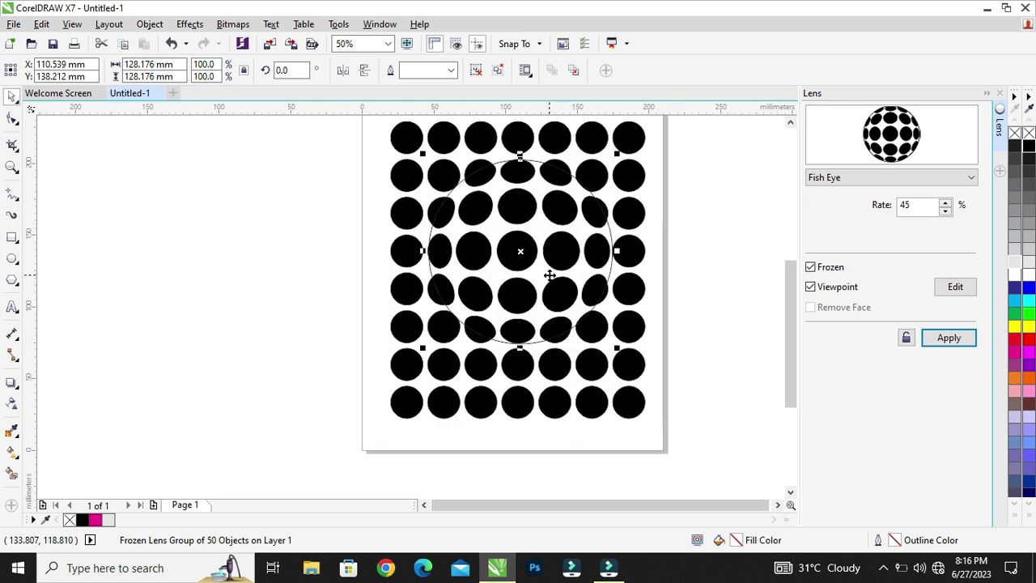
{"action": "left_click_drag", "start_coordinate": [518, 251], "coordinate": [194, 353]}
{"action": "scroll", "coordinate": [404, 307], "scroll_direction": "down", "scroll_amount": 1}
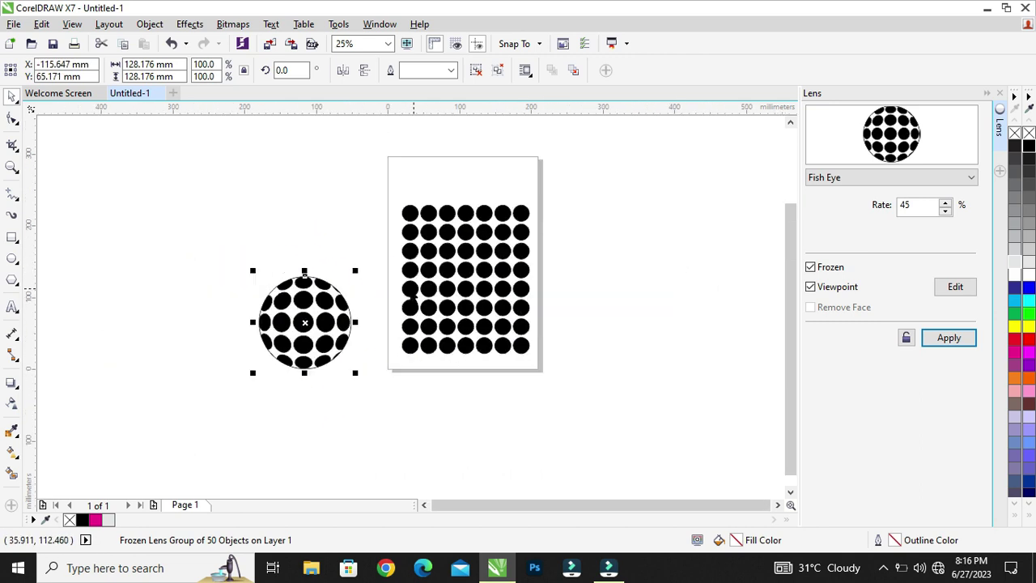
{"action": "scroll", "coordinate": [287, 332], "scroll_direction": "up", "scroll_amount": 1}
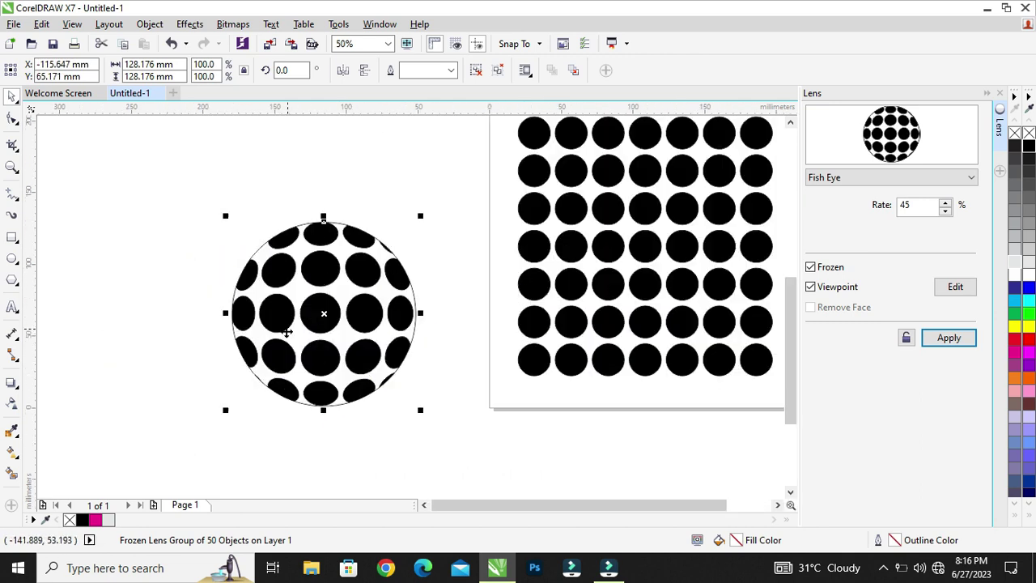
- Ungroup the frozen lens group and delete the circular outline around the dotted sphere
{"action": "left_click", "coordinate": [478, 72]}
{"action": "left_click", "coordinate": [432, 185]}
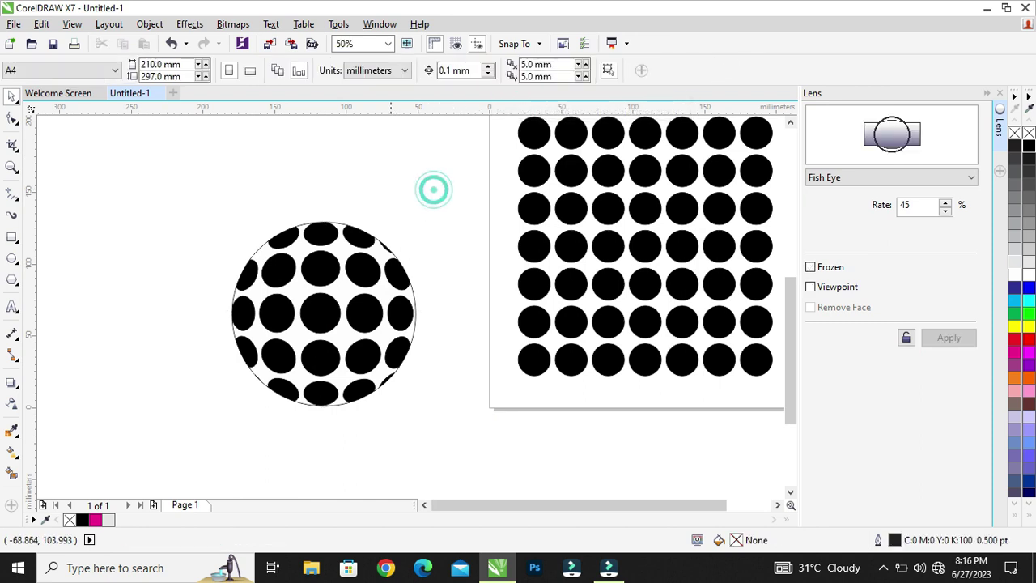
{"action": "scroll", "coordinate": [401, 304], "scroll_direction": "up", "scroll_amount": 1}
{"action": "left_click", "coordinate": [423, 283]}
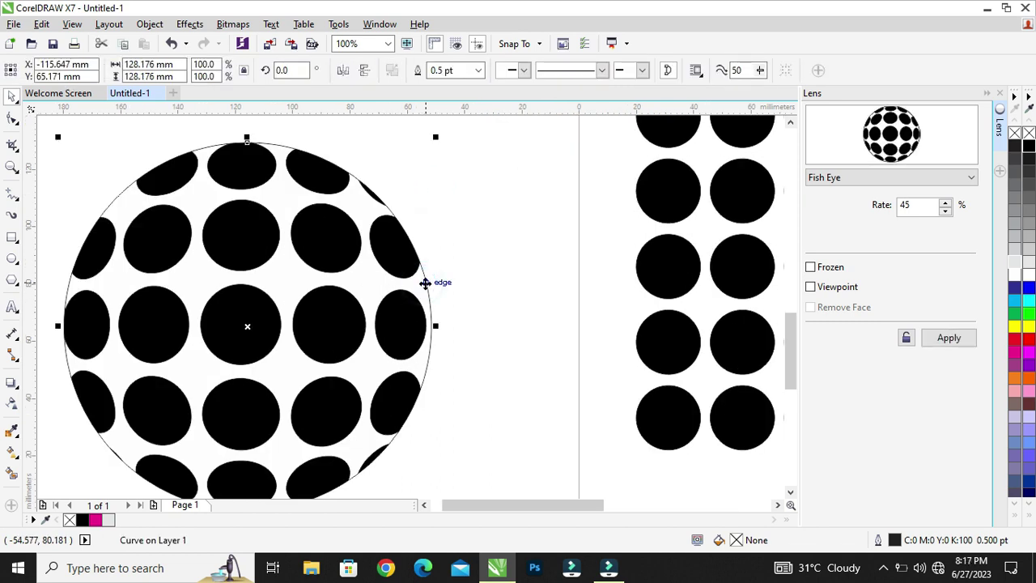
{"action": "key", "text": "Delete"}
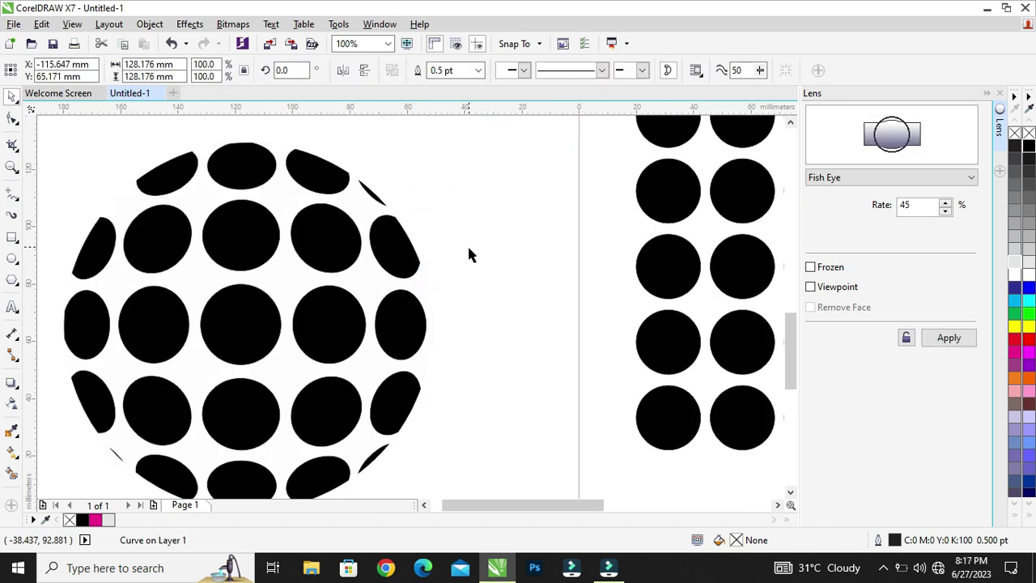
- Select all the distorted dots of the sphere and weld them into a single curve
{"action": "left_click", "coordinate": [371, 280]}
{"action": "scroll", "coordinate": [372, 280], "scroll_direction": "down", "scroll_amount": 1}
{"action": "left_click_drag", "start_coordinate": [447, 183], "coordinate": [232, 381]}
{"action": "left_click", "coordinate": [422, 70]}
{"action": "left_click", "coordinate": [426, 215]}
{"action": "scroll", "coordinate": [428, 214], "scroll_direction": "up", "scroll_amount": 1}
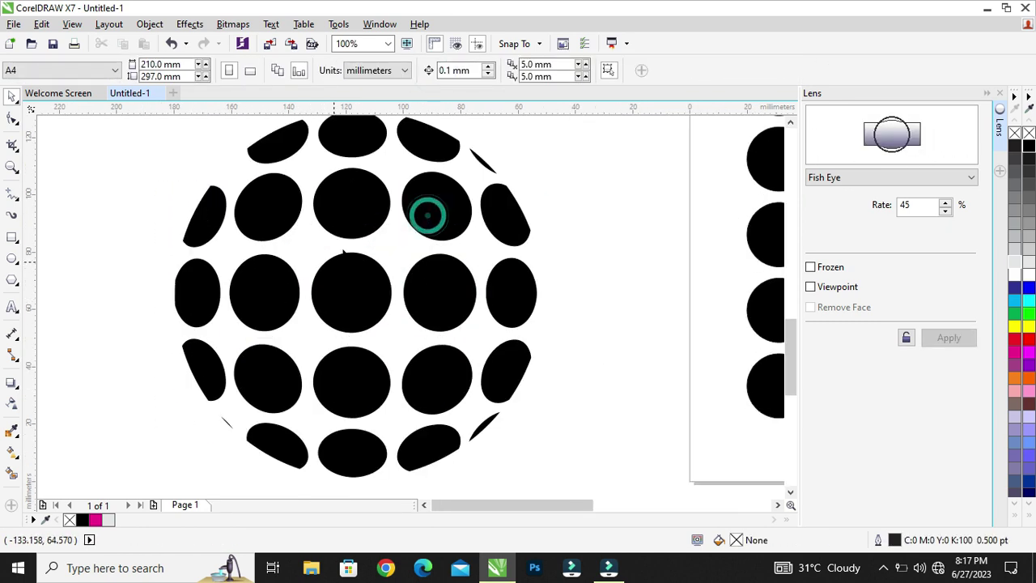
{"action": "left_click", "coordinate": [364, 203]}
{"action": "scroll", "coordinate": [397, 277], "scroll_direction": "down", "scroll_amount": 1}
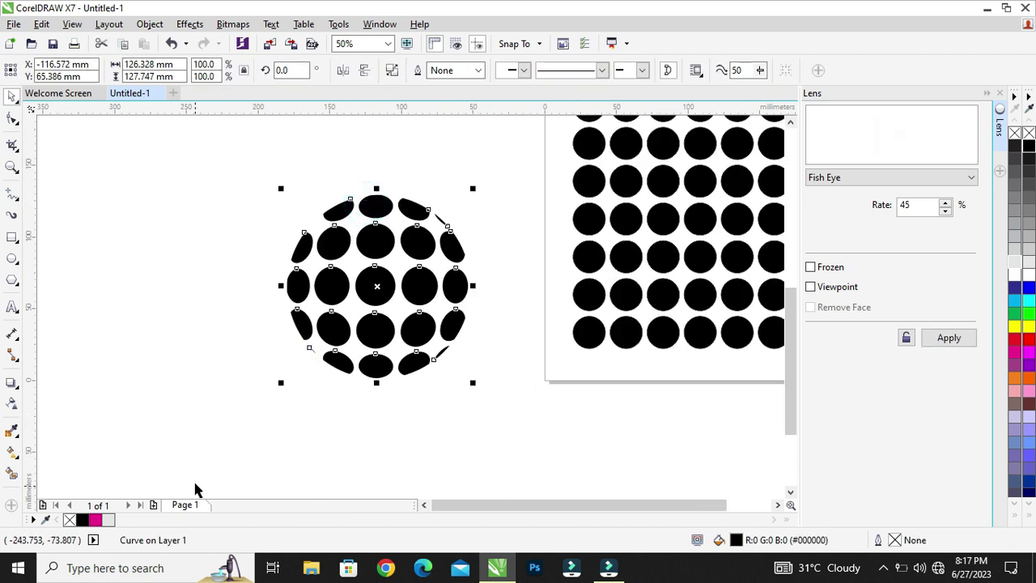
{"action": "left_click", "coordinate": [238, 379]}
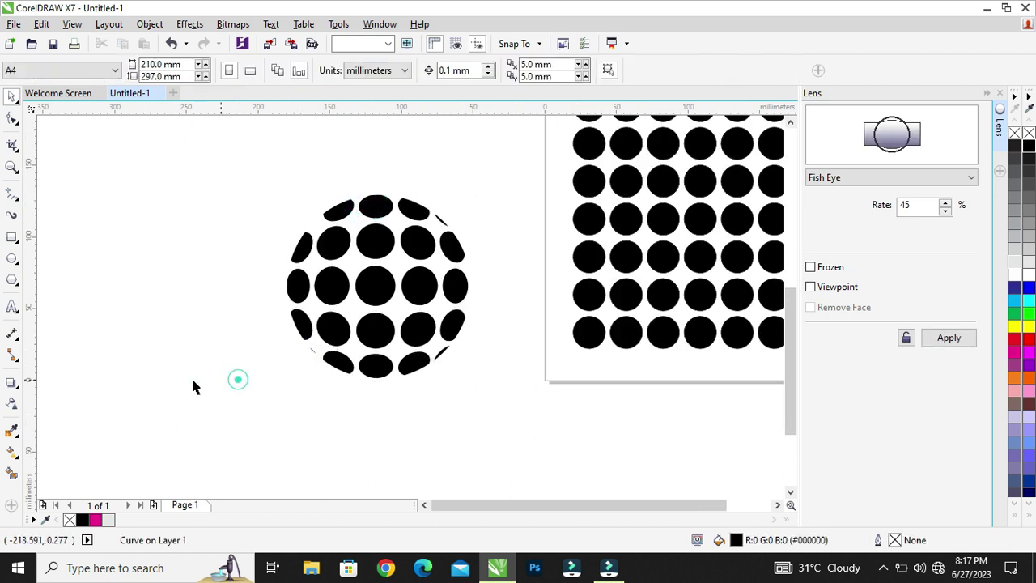
- Draw a flat ellipse about 56 mm wide and 9 mm high below the dotted sphere and fill it with black
{"action": "left_click", "coordinate": [12, 258]}
{"action": "left_click_drag", "start_coordinate": [318, 397], "coordinate": [398, 409]}
{"action": "key", "text": "space"}
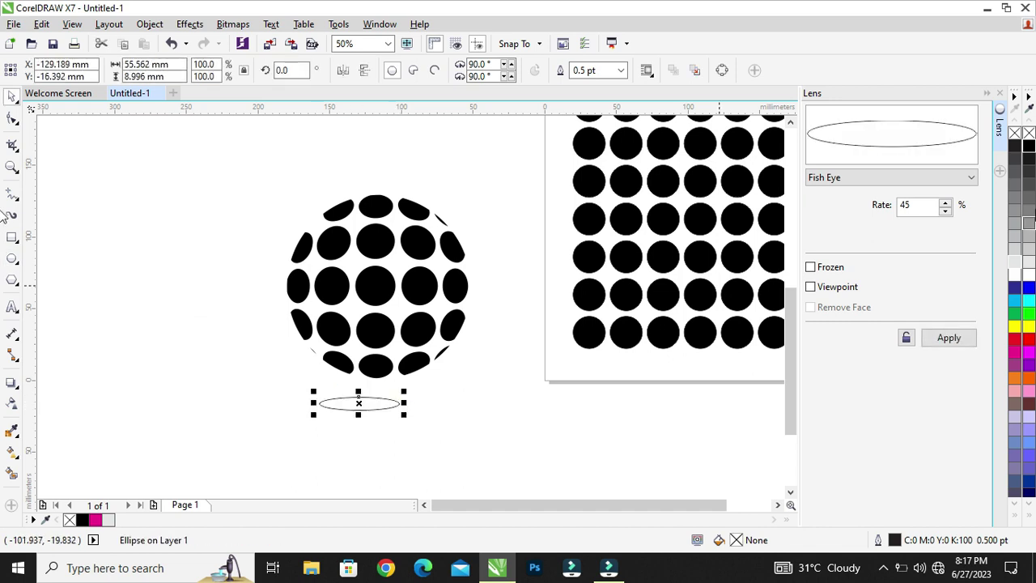
{"action": "left_click", "coordinate": [1027, 146]}
{"action": "scroll", "coordinate": [346, 420], "scroll_direction": "up", "scroll_amount": 1}
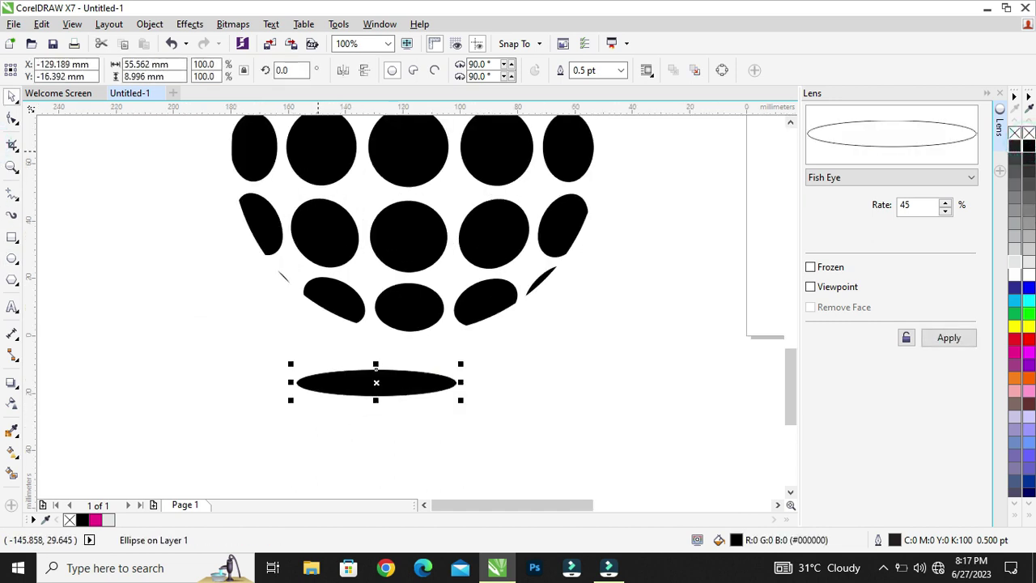
- Convert the black ellipse to a 300 dpi CMYK bitmap with anti-aliasing and a transparent background
{"action": "left_click", "coordinate": [232, 23]}
{"action": "left_click", "coordinate": [271, 40]}
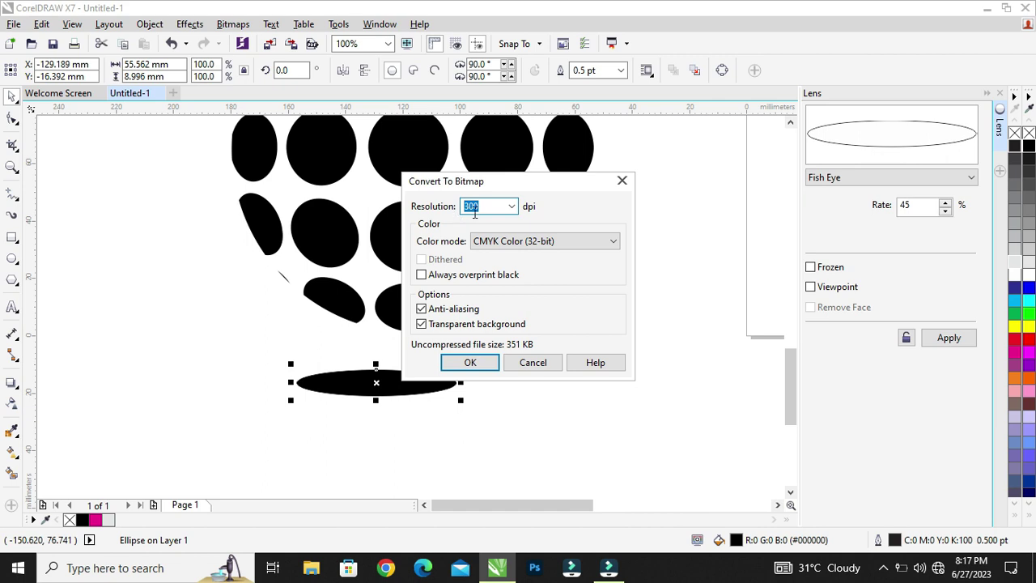
{"action": "left_click", "coordinate": [469, 362]}
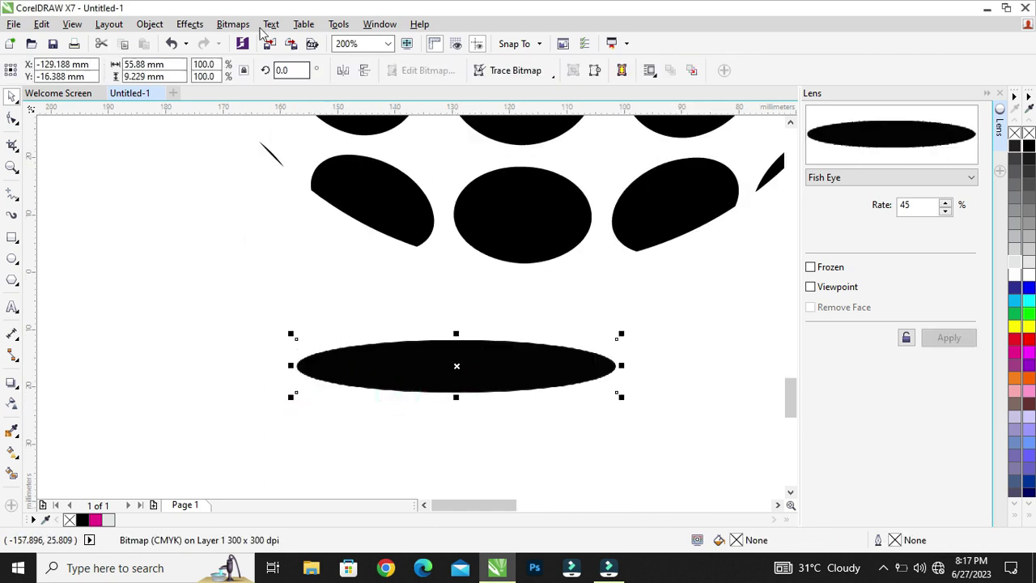
- Apply a Gaussian Blur with a radius of 86 pixels to the ellipse bitmap
{"action": "left_click", "coordinate": [232, 23]}
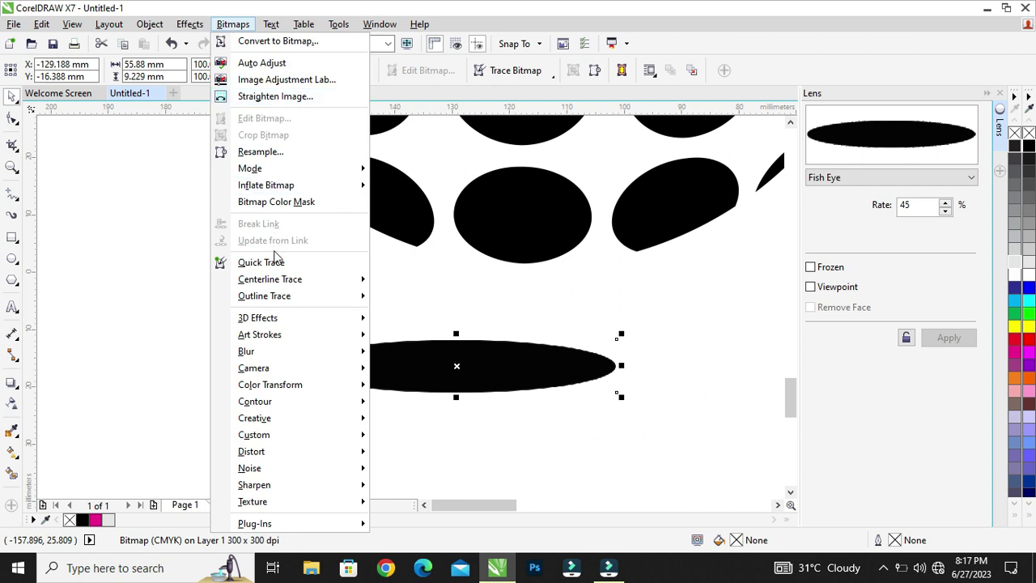
{"action": "mouse_move", "coordinate": [276, 352]}
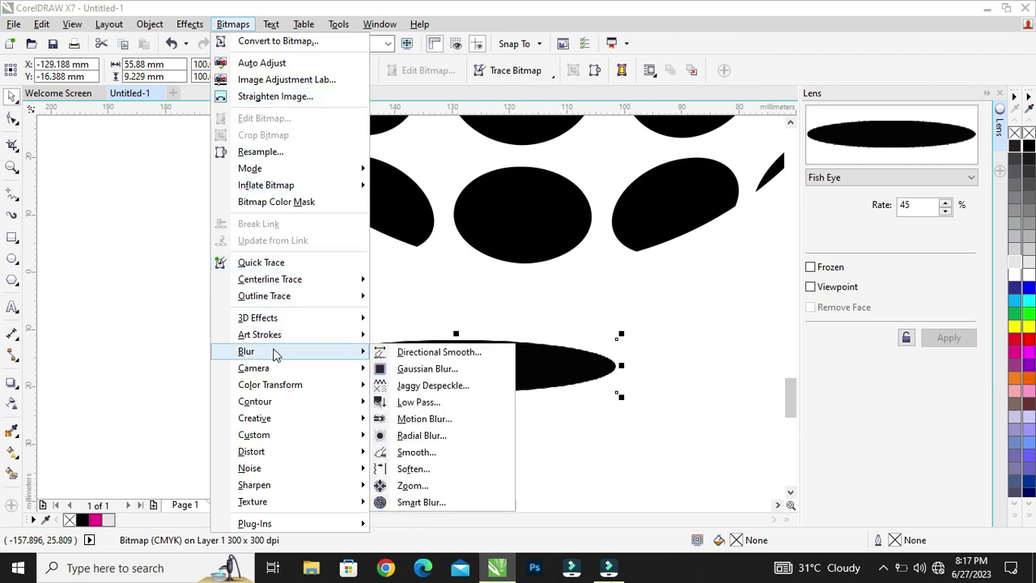
{"action": "left_click", "coordinate": [427, 369]}
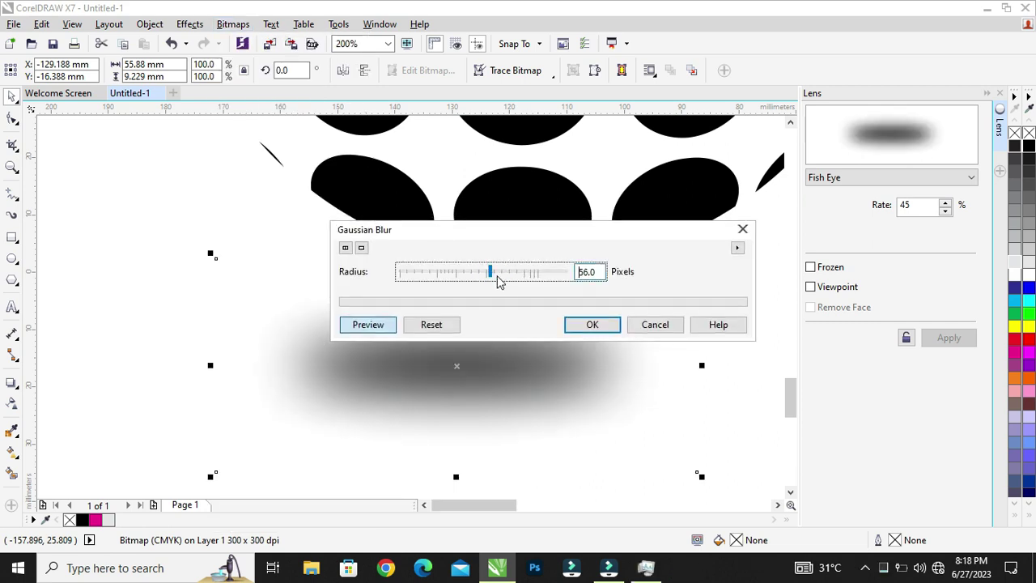
{"action": "left_click_drag", "start_coordinate": [490, 271], "coordinate": [516, 279]}
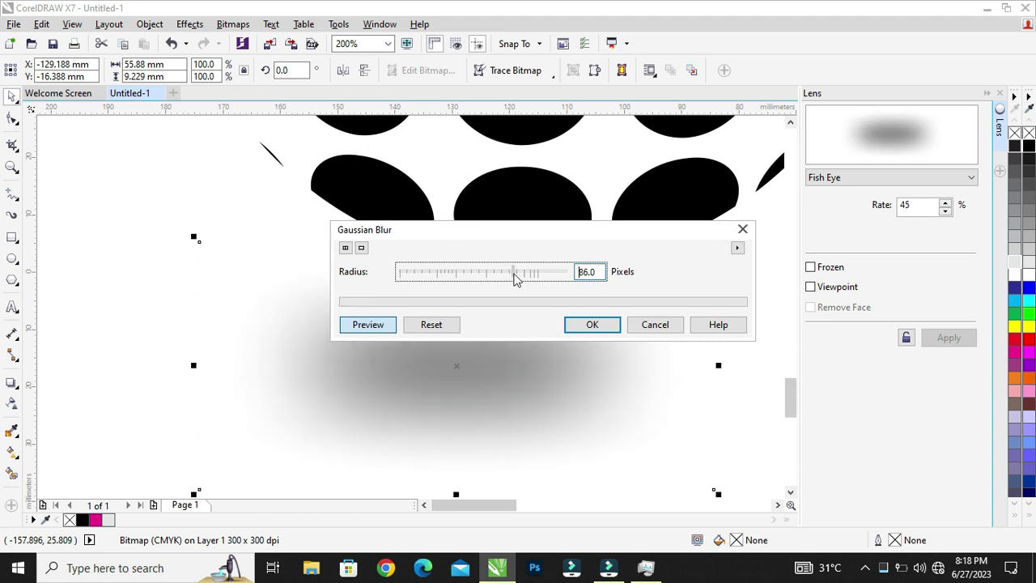
{"action": "left_click", "coordinate": [595, 327]}
- Flatten the blurred shadow about its centre to a height of about 20 mm, keeping its width
{"action": "scroll", "coordinate": [515, 394], "scroll_direction": "down", "scroll_amount": 1}
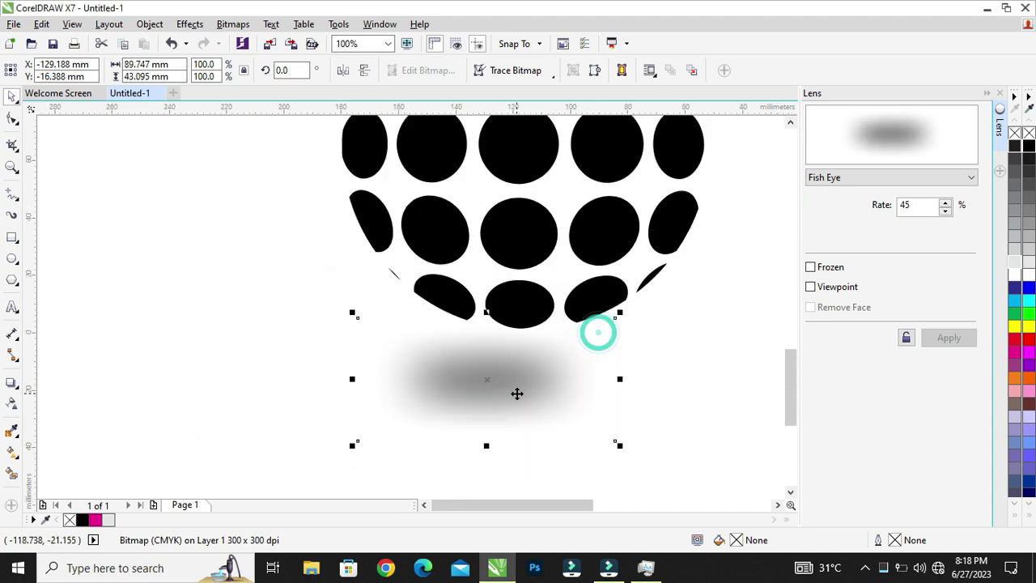
{"action": "scroll", "coordinate": [492, 407], "scroll_direction": "up", "scroll_amount": 1}
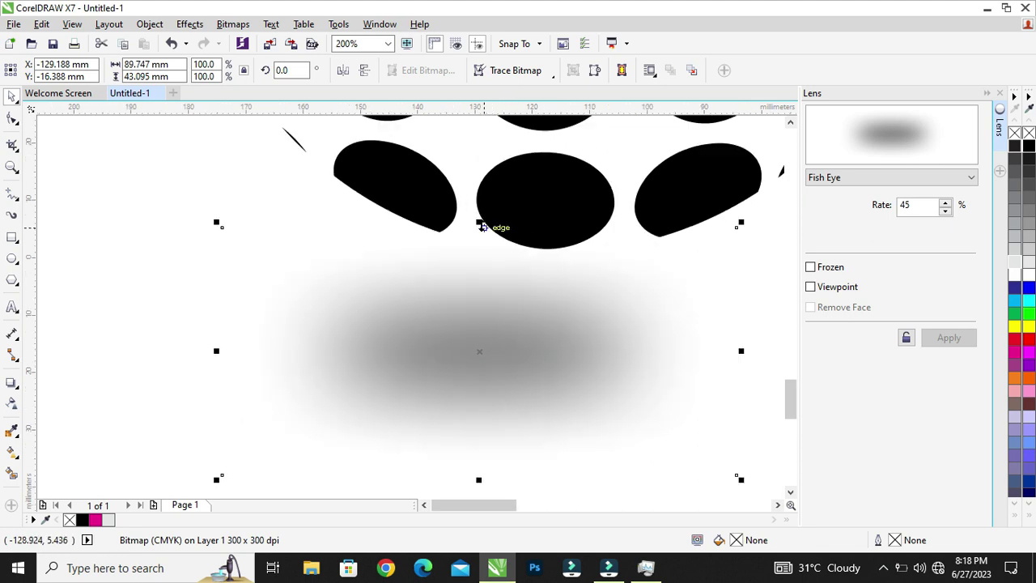
{"action": "left_click_drag", "start_coordinate": [477, 221], "coordinate": [504, 287]}
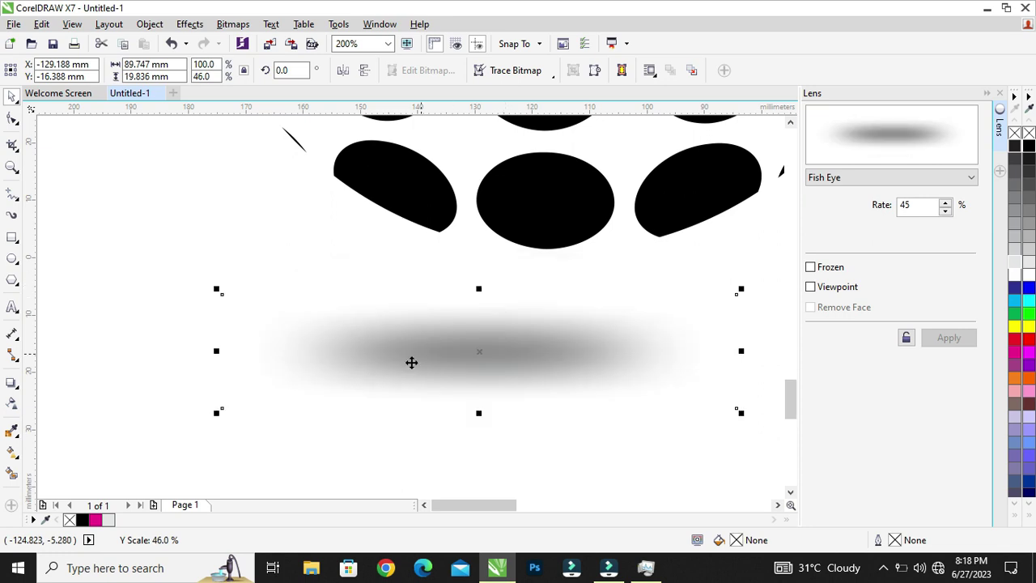
{"action": "scroll", "coordinate": [423, 351], "scroll_direction": "down", "scroll_amount": 1}
{"action": "scroll", "coordinate": [391, 384], "scroll_direction": "down", "scroll_amount": 1}
{"action": "scroll", "coordinate": [409, 410], "scroll_direction": "up", "scroll_amount": 1}
{"action": "scroll", "coordinate": [411, 411], "scroll_direction": "down", "scroll_amount": 1}
{"action": "scroll", "coordinate": [411, 411], "scroll_direction": "up", "scroll_amount": 1}
{"action": "scroll", "coordinate": [464, 374], "scroll_direction": "up", "scroll_amount": 1}
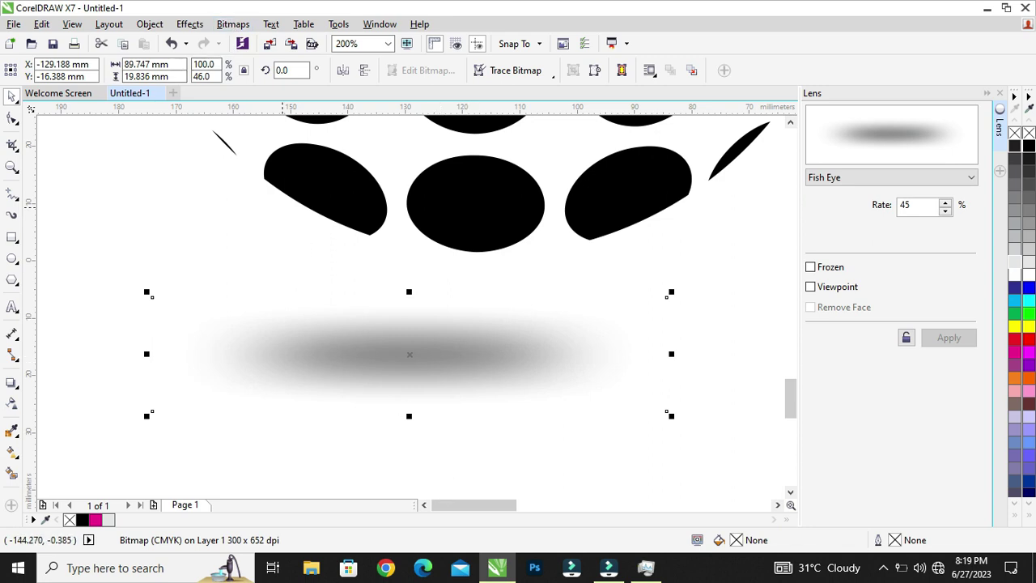
- Apply a second Gaussian Blur to the flattened shadow to soften it further
{"action": "left_click", "coordinate": [233, 25]}
{"action": "mouse_move", "coordinate": [271, 355]}
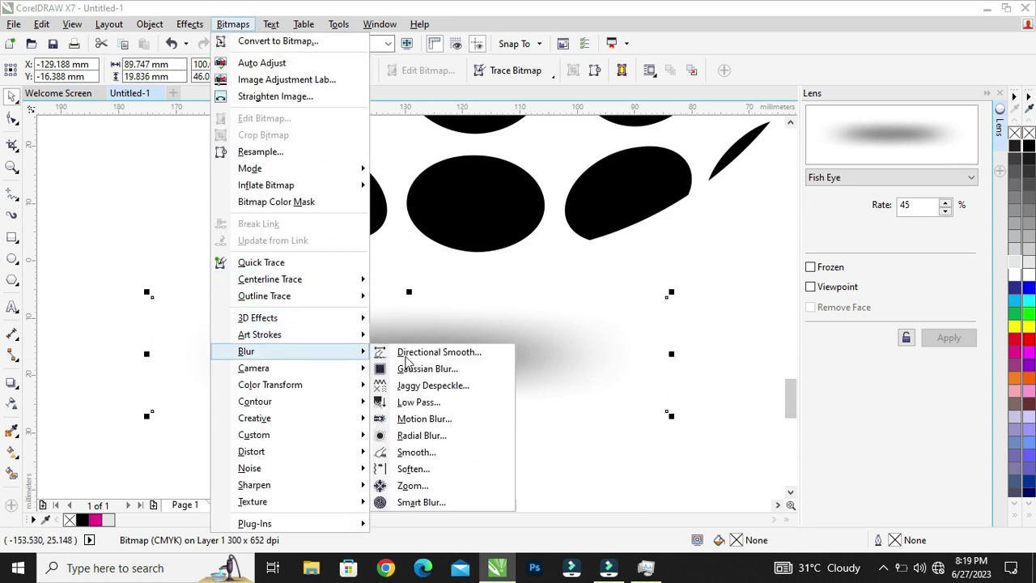
{"action": "left_click", "coordinate": [427, 368]}
{"action": "left_click", "coordinate": [439, 359]}
{"action": "left_click", "coordinate": [574, 319]}
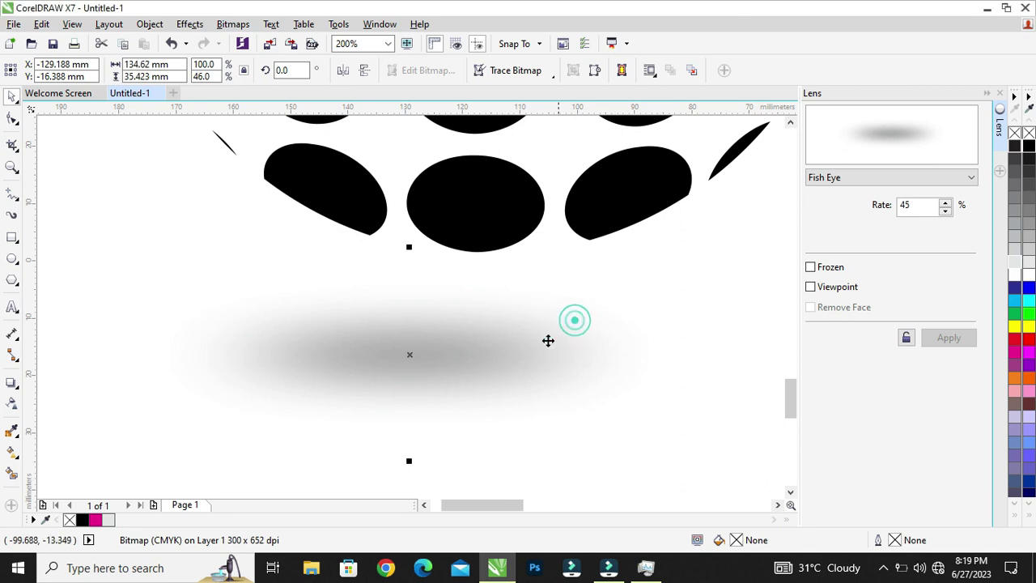
- Centre the shadow horizontally beneath the dotted sphere
{"action": "scroll", "coordinate": [434, 356], "scroll_direction": "down", "scroll_amount": 2}
{"action": "left_click", "coordinate": [453, 293], "text": "shift"}
{"action": "left_click_drag", "start_coordinate": [496, 369], "coordinate": [513, 369]}
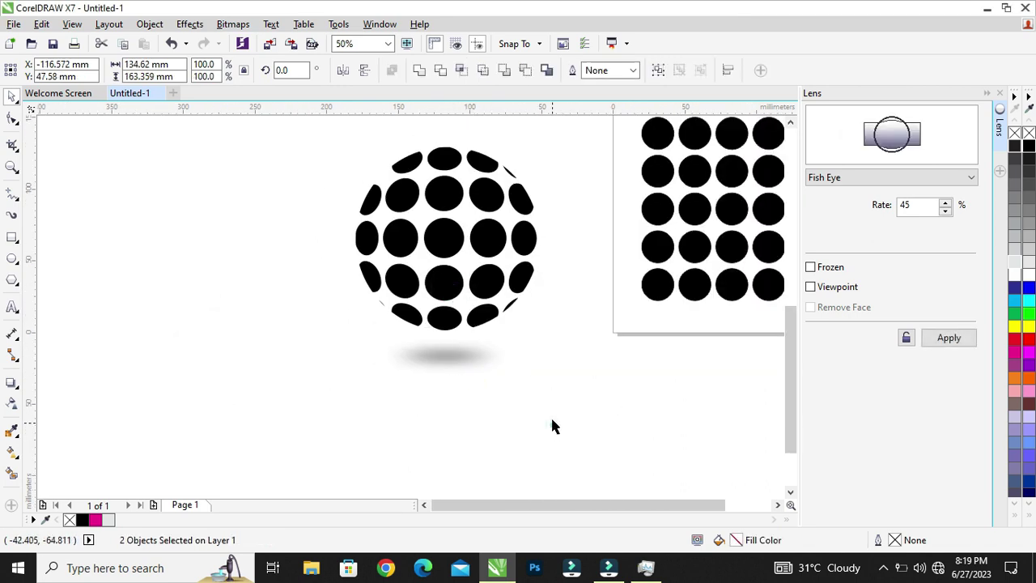
- Move the shadow slightly farther below the sphere and resize it to about 147 by 35 mm
{"action": "left_click", "coordinate": [551, 424]}
{"action": "left_click", "coordinate": [441, 350]}
{"action": "scroll", "coordinate": [451, 357], "scroll_direction": "up", "scroll_amount": 1}
{"action": "left_click_drag", "start_coordinate": [493, 336], "coordinate": [490, 348]}
{"action": "left_click_drag", "start_coordinate": [431, 306], "coordinate": [432, 314]}
{"action": "left_click", "coordinate": [539, 301]}
{"action": "left_click", "coordinate": [467, 348]}
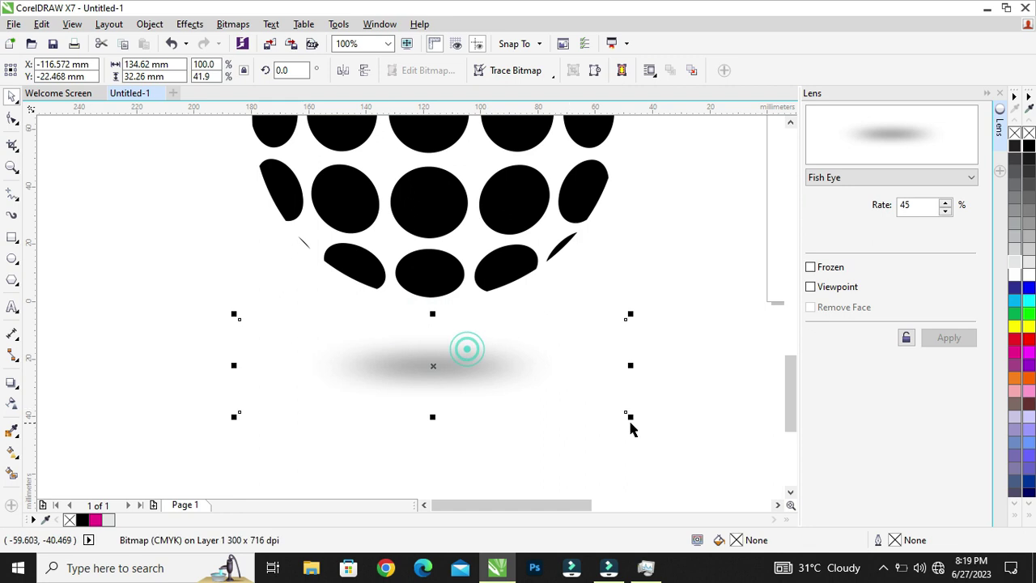
{"action": "left_click_drag", "start_coordinate": [628, 417], "coordinate": [647, 420]}
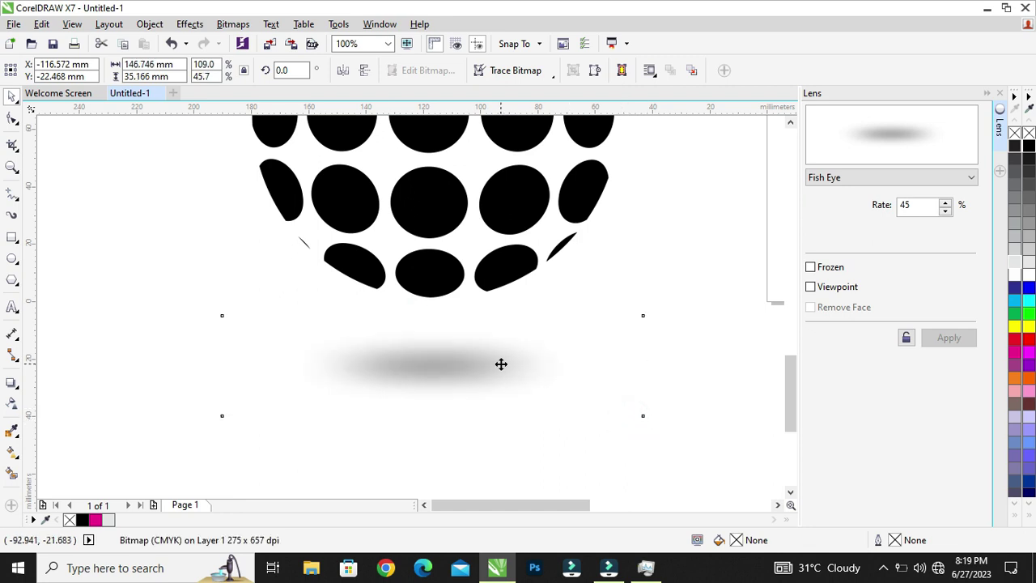
{"action": "left_click", "coordinate": [594, 308]}
- Apply a linear fountain fill to the dotted sphere, running from black at its upper right to white at its lower left
{"action": "scroll", "coordinate": [479, 396], "scroll_direction": "down", "scroll_amount": 2}
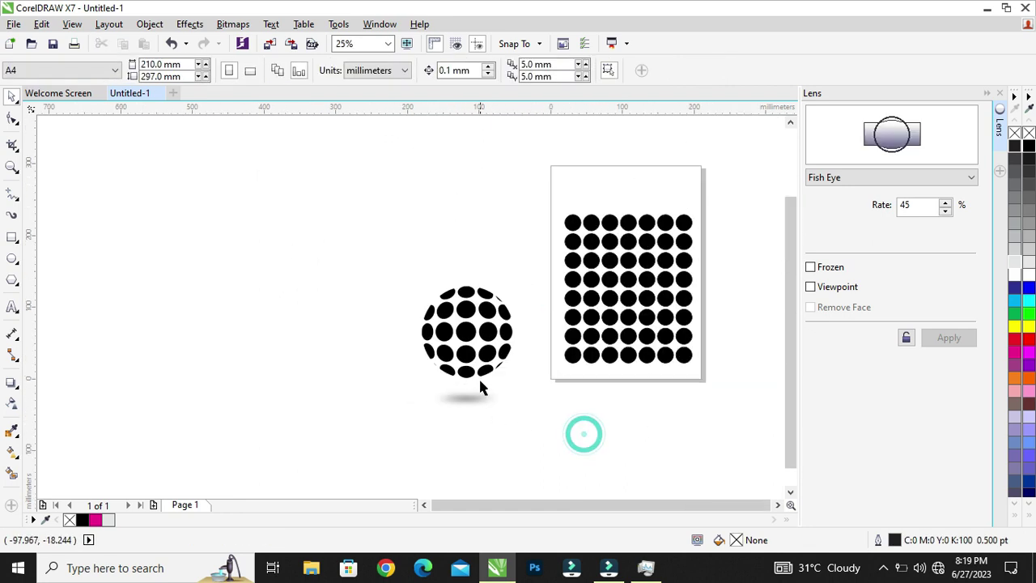
{"action": "scroll", "coordinate": [479, 390], "scroll_direction": "up", "scroll_amount": 1}
{"action": "left_click", "coordinate": [497, 283]}
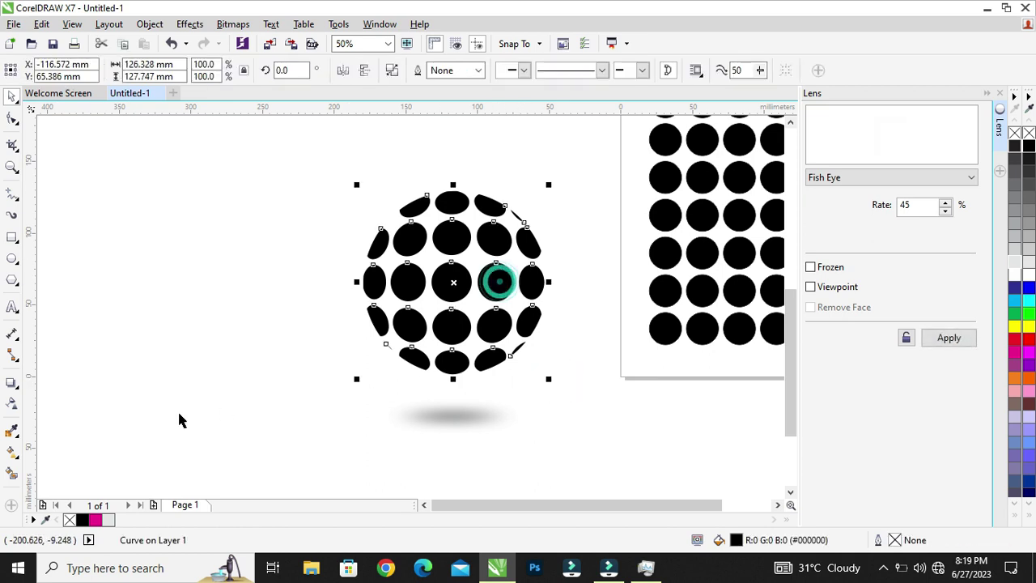
{"action": "left_click", "coordinate": [14, 454]}
{"action": "left_click_drag", "start_coordinate": [492, 199], "coordinate": [409, 356]}
{"action": "scroll", "coordinate": [408, 356], "scroll_direction": "up", "scroll_amount": 2}
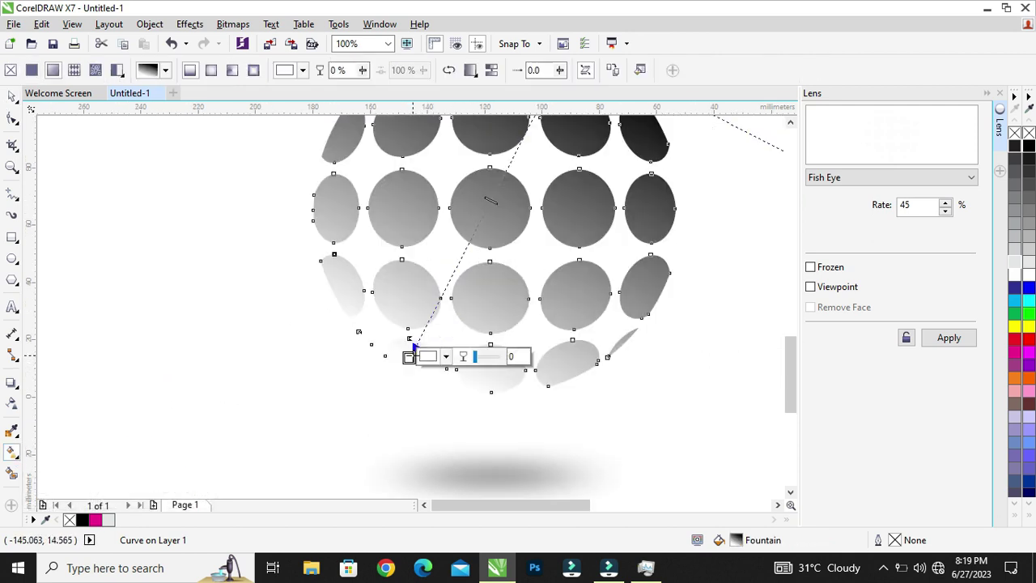
- Set the gradient's lower-left colour to magenta and its upper-right colour to a very dark shade of magenta sampled from the sphere
{"action": "left_click", "coordinate": [1014, 351]}
{"action": "scroll", "coordinate": [292, 359], "scroll_direction": "down", "scroll_amount": 1}
{"action": "left_click", "coordinate": [430, 199]}
{"action": "left_click", "coordinate": [468, 199]}
{"action": "left_click", "coordinate": [499, 230]}
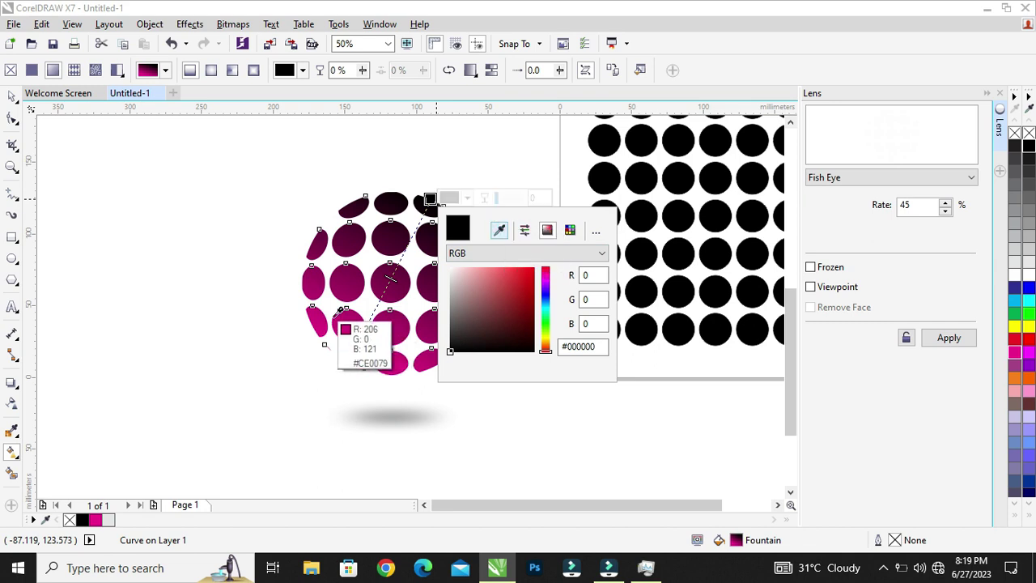
{"action": "left_click", "coordinate": [342, 316]}
{"action": "left_click_drag", "start_coordinate": [534, 289], "coordinate": [516, 328]}
{"action": "left_click", "coordinate": [534, 388]}
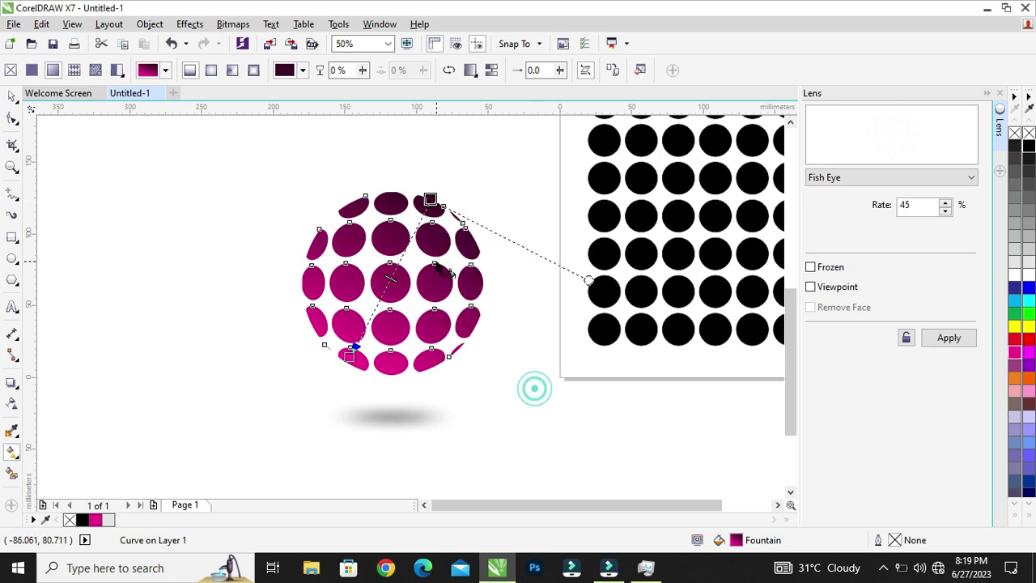
- Mirror the gradient sphere vertically so its bright magenta end lies at the upper left
{"action": "key", "text": "space"}
{"action": "key", "text": "Escape"}
{"action": "key", "text": "space"}
{"action": "left_click", "coordinate": [432, 231]}
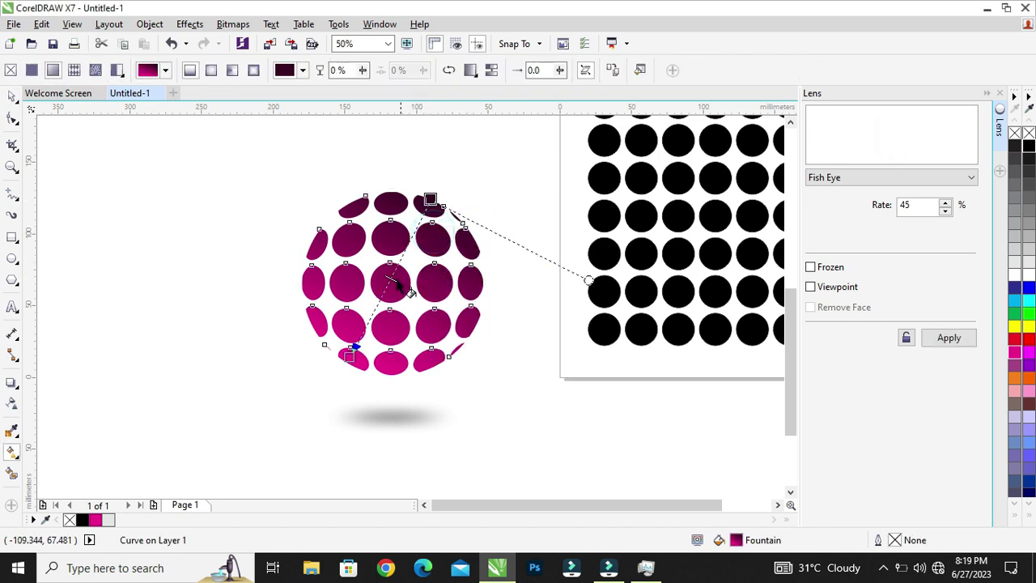
{"action": "key", "text": "space"}
{"action": "left_click", "coordinate": [439, 153]}
{"action": "left_click", "coordinate": [429, 251]}
{"action": "scroll", "coordinate": [338, 329], "scroll_direction": "up", "scroll_amount": 2}
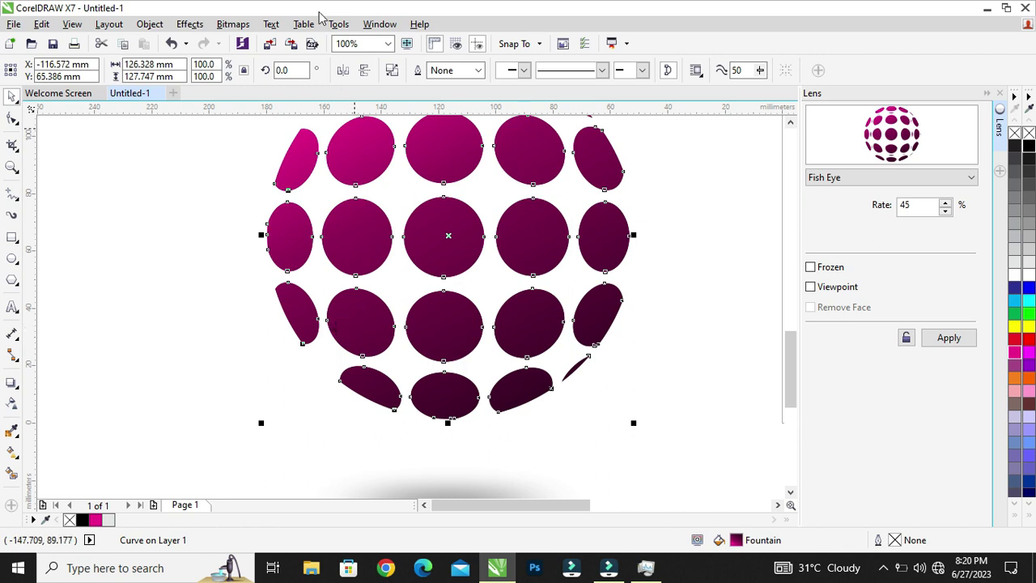
- Duplicate the sphere in place and mirror the copy horizontally and vertically
{"action": "left_click", "coordinate": [345, 72]}
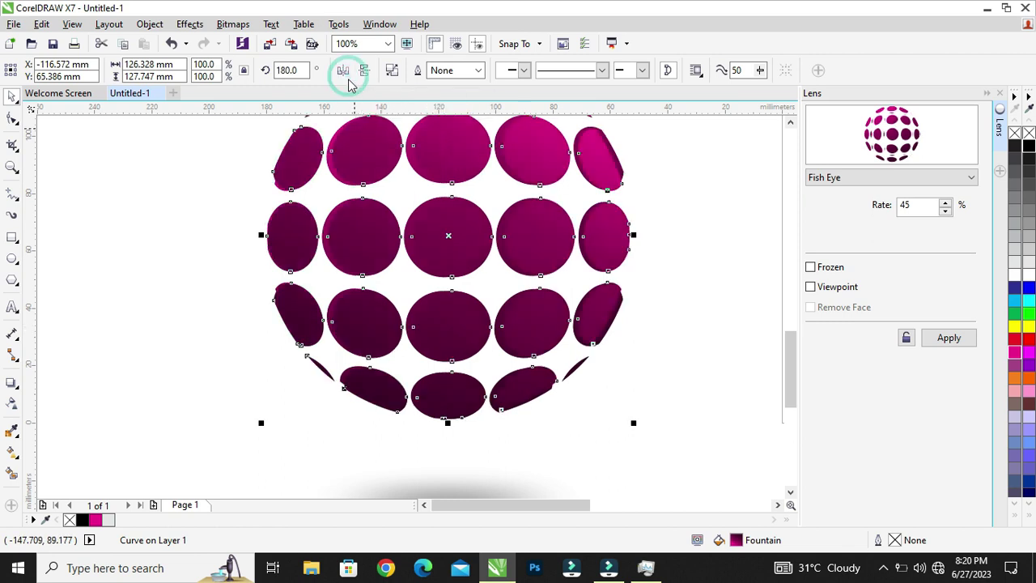
{"action": "scroll", "coordinate": [445, 330], "scroll_direction": "down", "scroll_amount": 2}
{"action": "scroll", "coordinate": [451, 282], "scroll_direction": "up", "scroll_amount": 2}
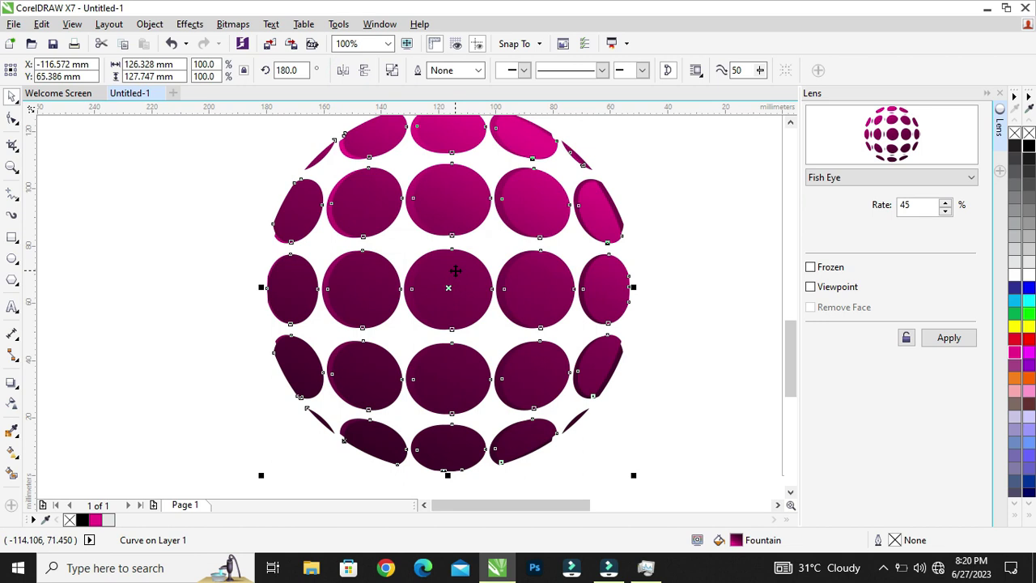
{"action": "left_click", "coordinate": [361, 71]}
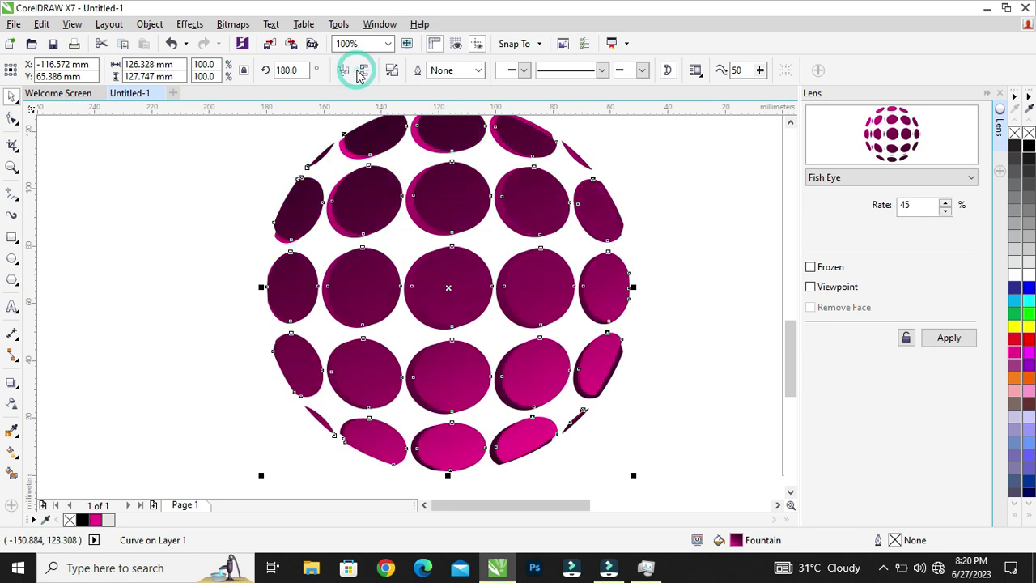
- Fill the sphere copy with 20% black behind the gradient sphere and mirror it horizontally again
{"action": "left_click", "coordinate": [1016, 250]}
{"action": "key", "text": "shift+Page_Down"}
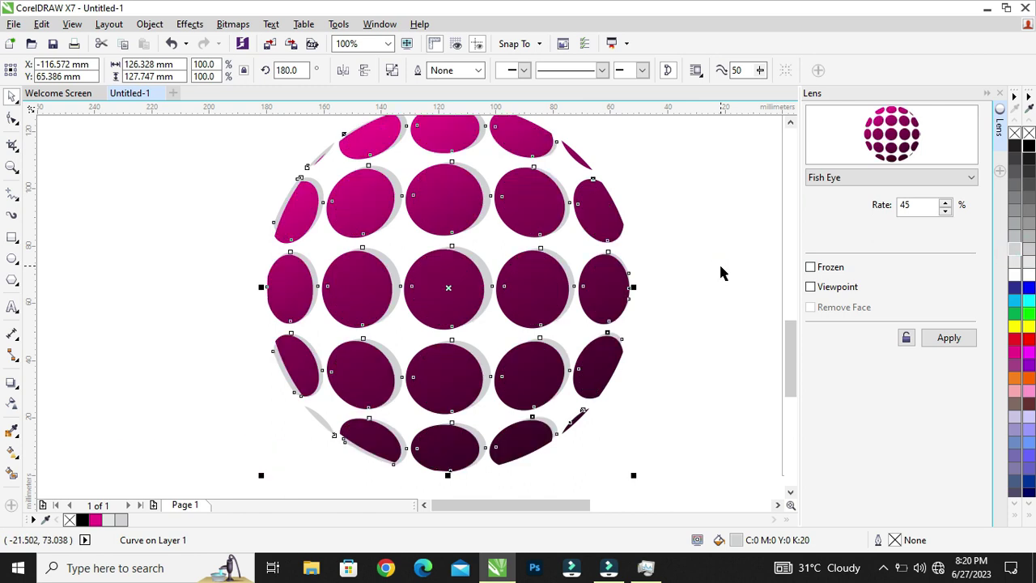
{"action": "left_click", "coordinate": [340, 70]}
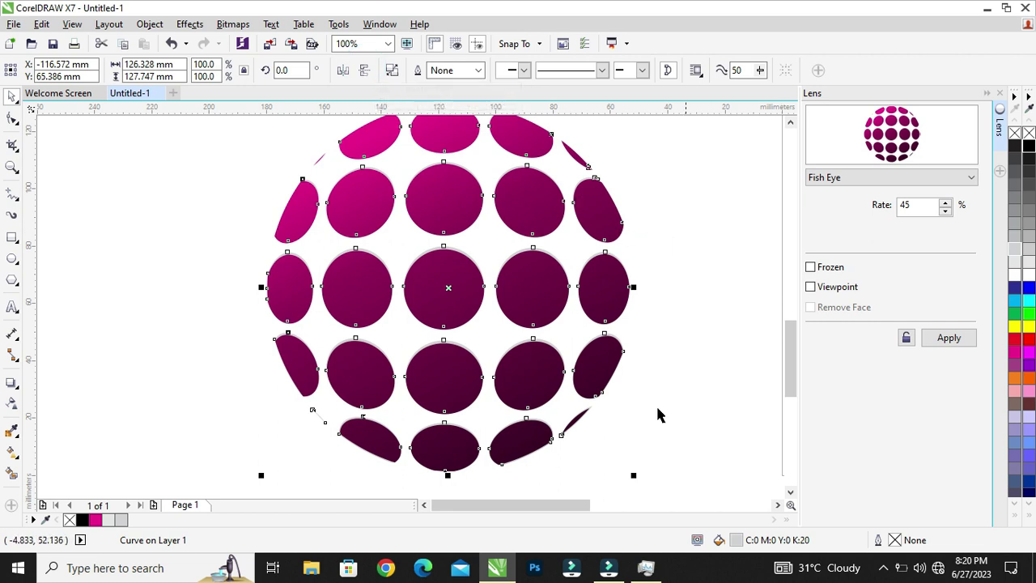
- Change the rear copy's fill to the palette's magenta and lighten it in CMYK by setting M to 40
{"action": "double_click", "coordinate": [735, 540]}
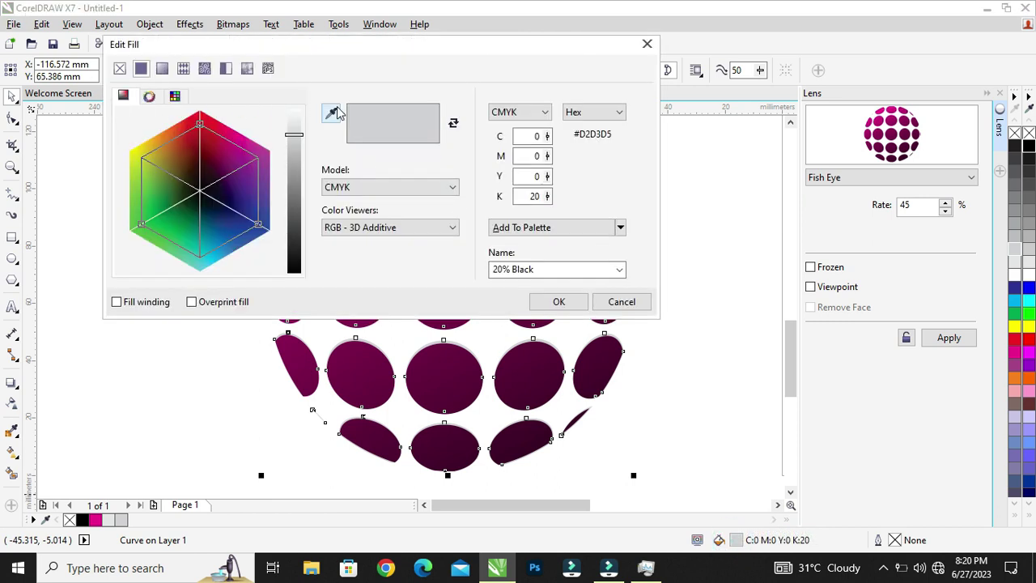
{"action": "left_click", "coordinate": [332, 114]}
{"action": "left_click", "coordinate": [1015, 351]}
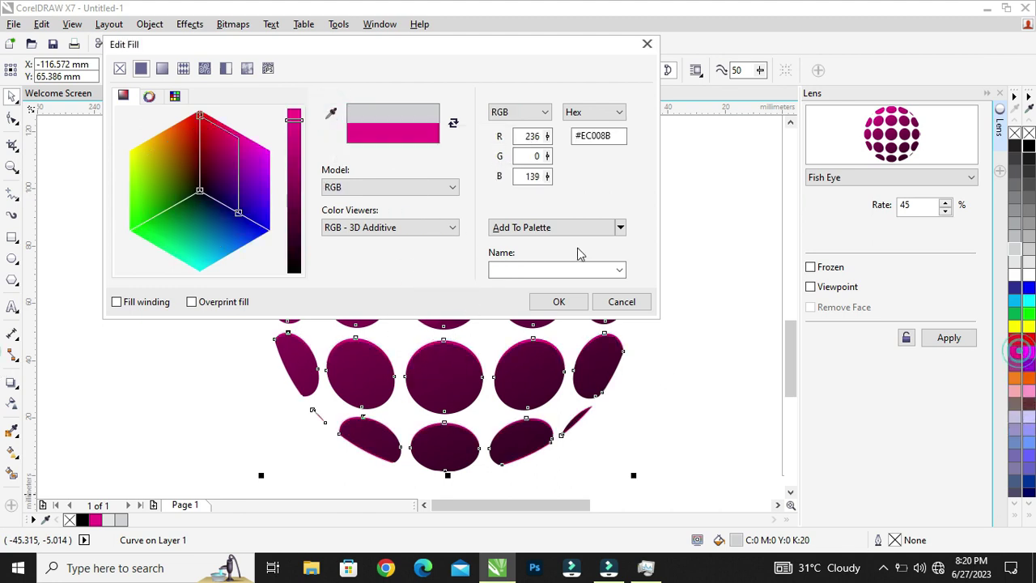
{"action": "left_click", "coordinate": [524, 119]}
{"action": "left_click", "coordinate": [522, 132]}
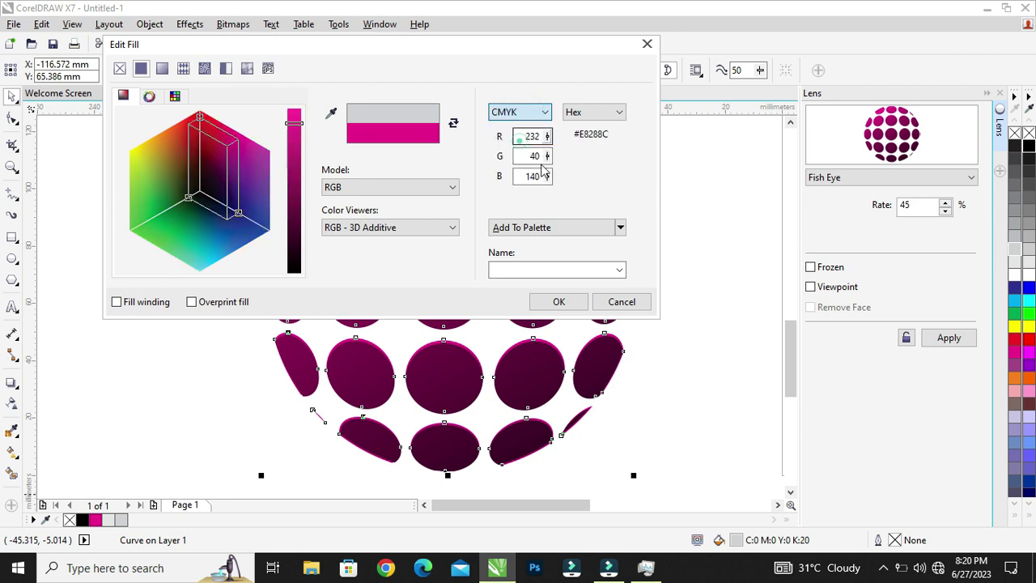
{"action": "double_click", "coordinate": [527, 155]}
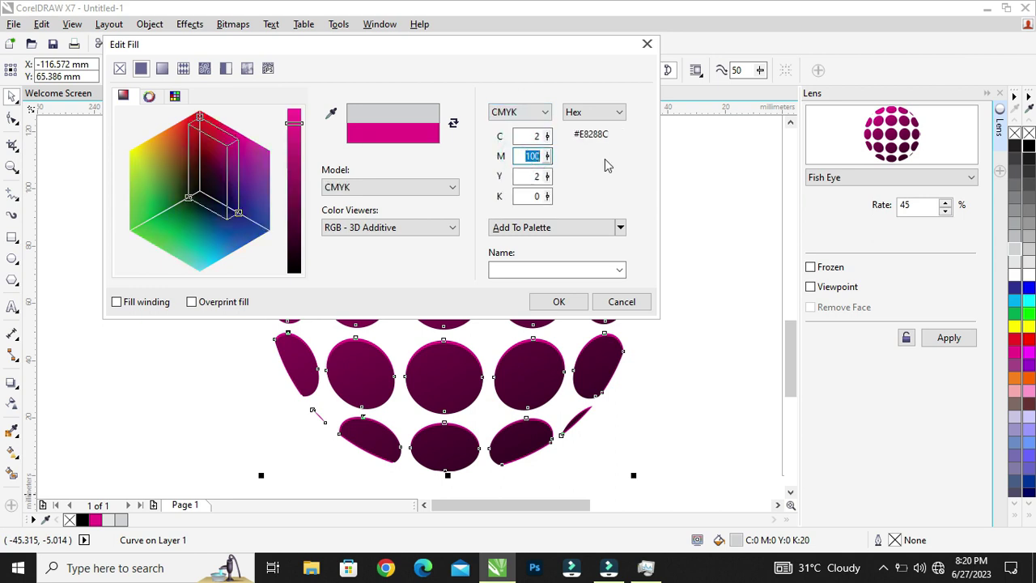
{"action": "type", "text": "40"}
{"action": "key", "text": "Tab"}
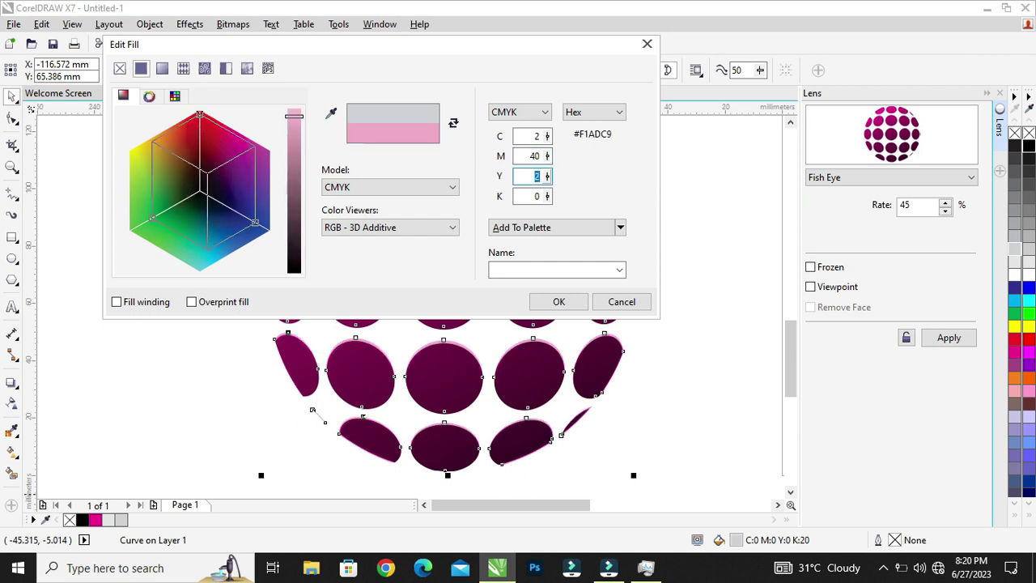
{"action": "left_click", "coordinate": [558, 301]}
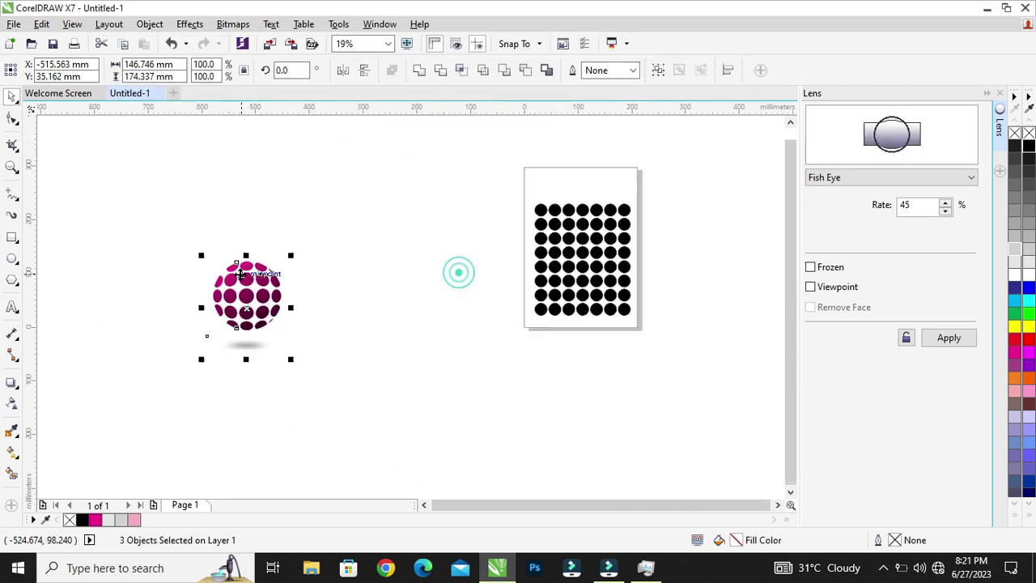
{"action": "scroll", "coordinate": [187, 289], "scroll_direction": "up", "scroll_amount": 2}
{"action": "scroll", "coordinate": [235, 283], "scroll_direction": "up", "scroll_amount": 2}
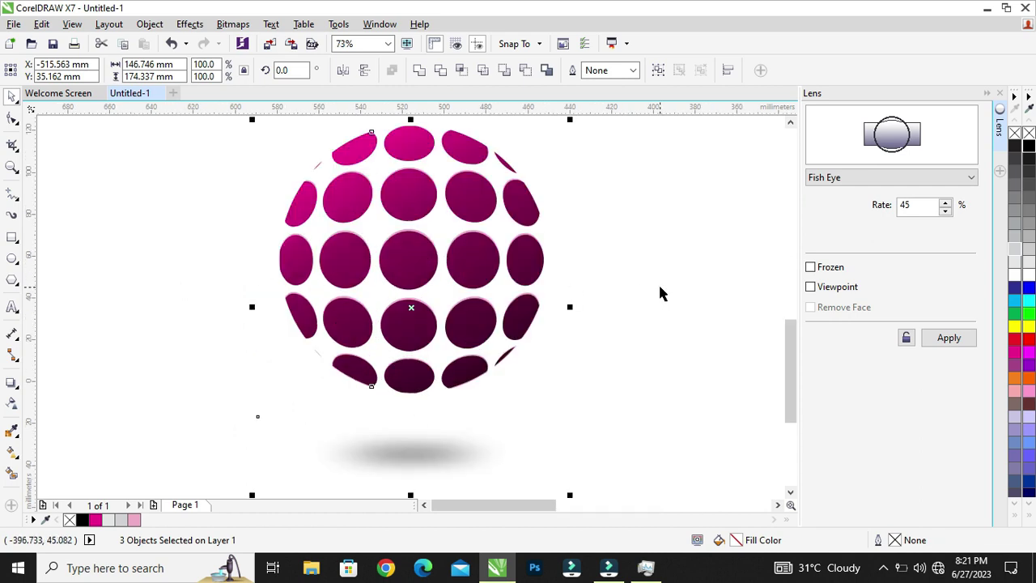
{"action": "scroll", "coordinate": [660, 293], "scroll_direction": "up", "scroll_amount": 1}
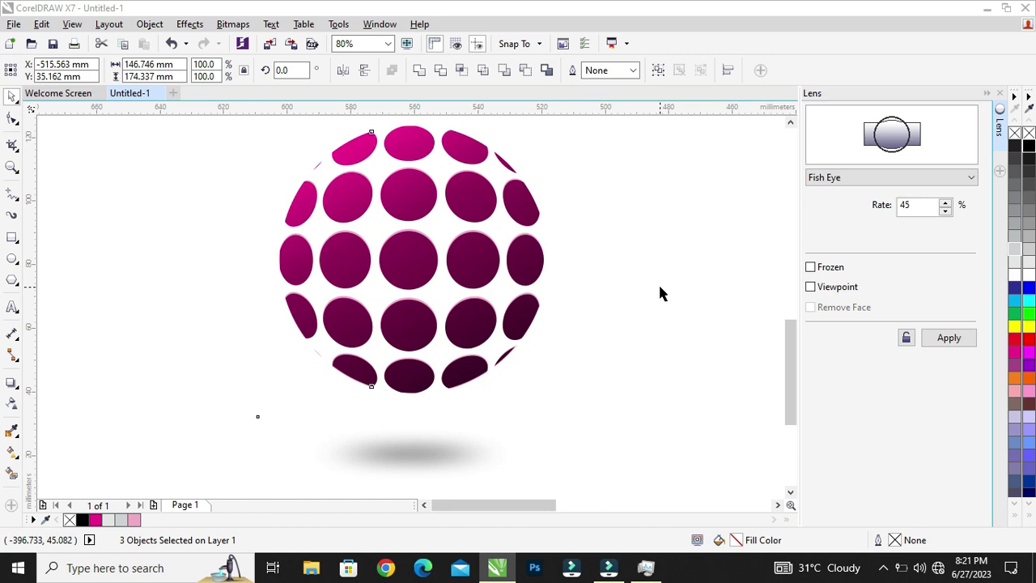